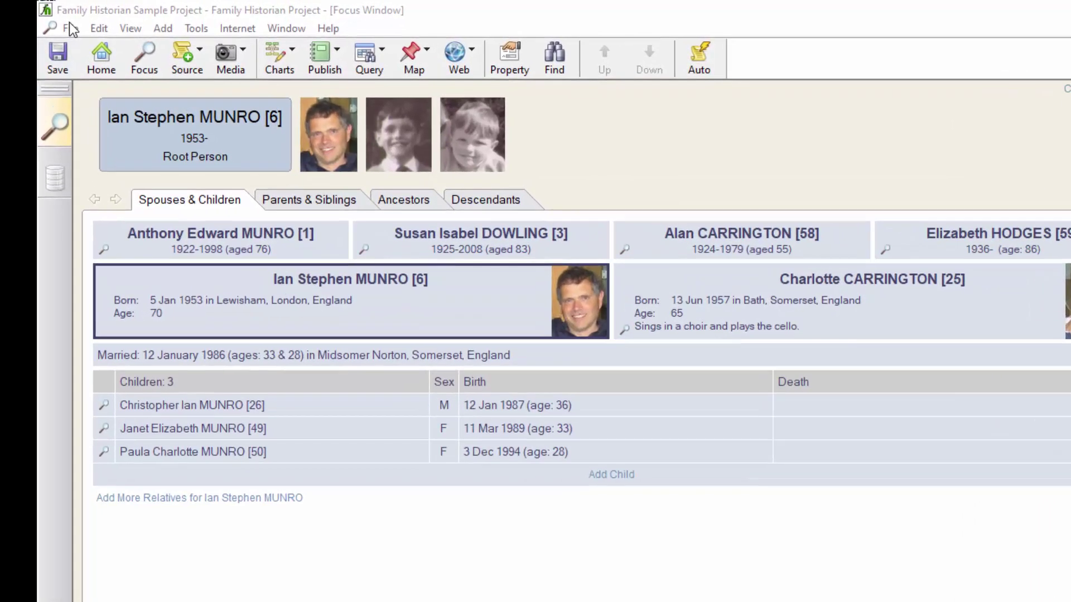
# Start a GEDCOM file export with the GEDCOM 7 destination, adding all 104 individual records
pyautogui.click(64, 23)
pyautogui.moveTo(153, 280)
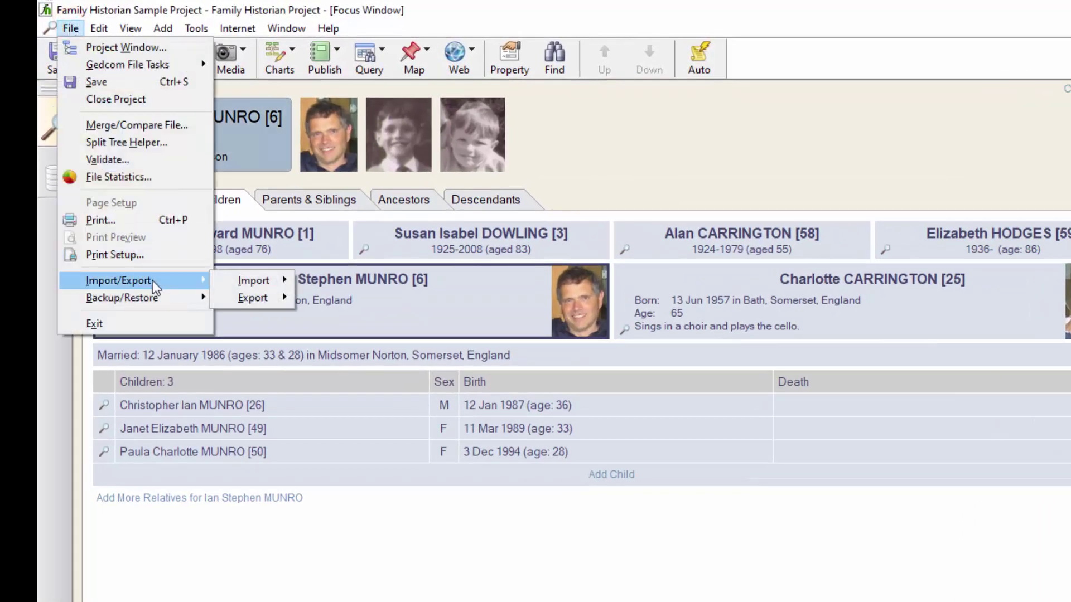
pyautogui.moveTo(267, 298)
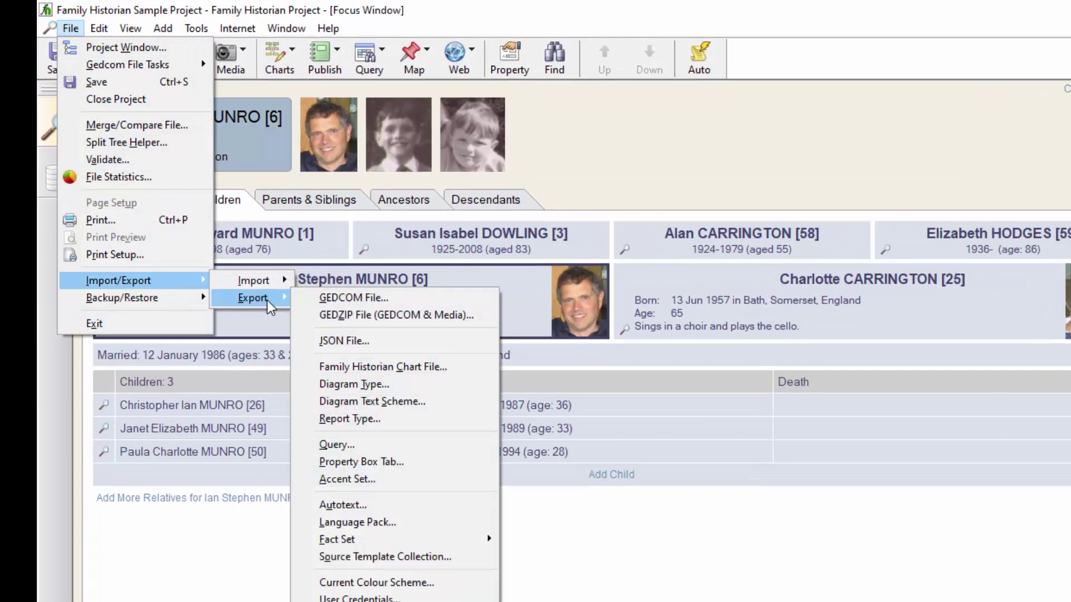
pyautogui.click(392, 296)
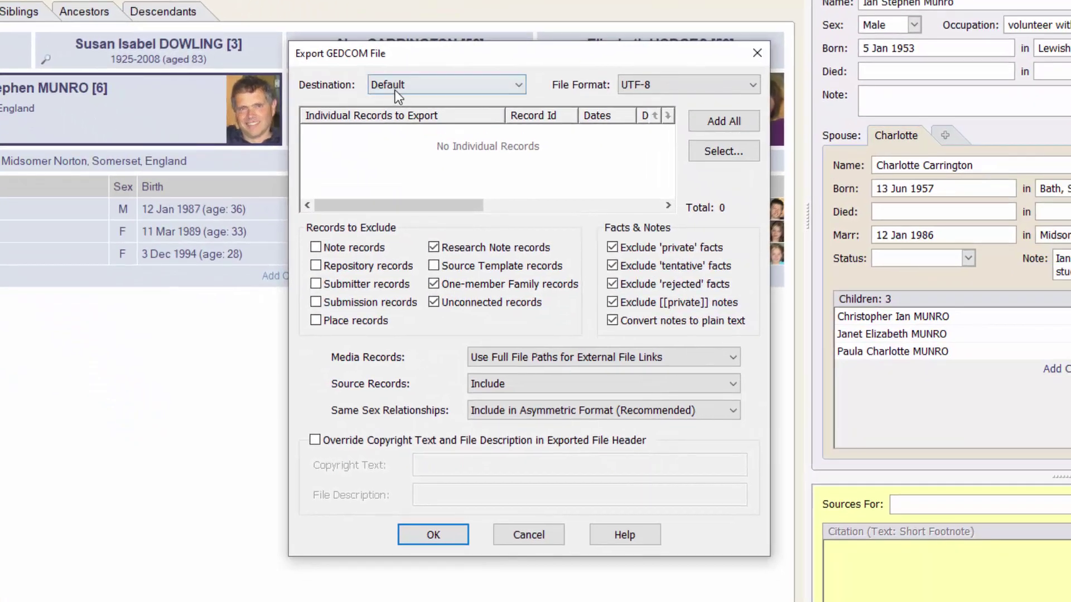
pyautogui.click(406, 93)
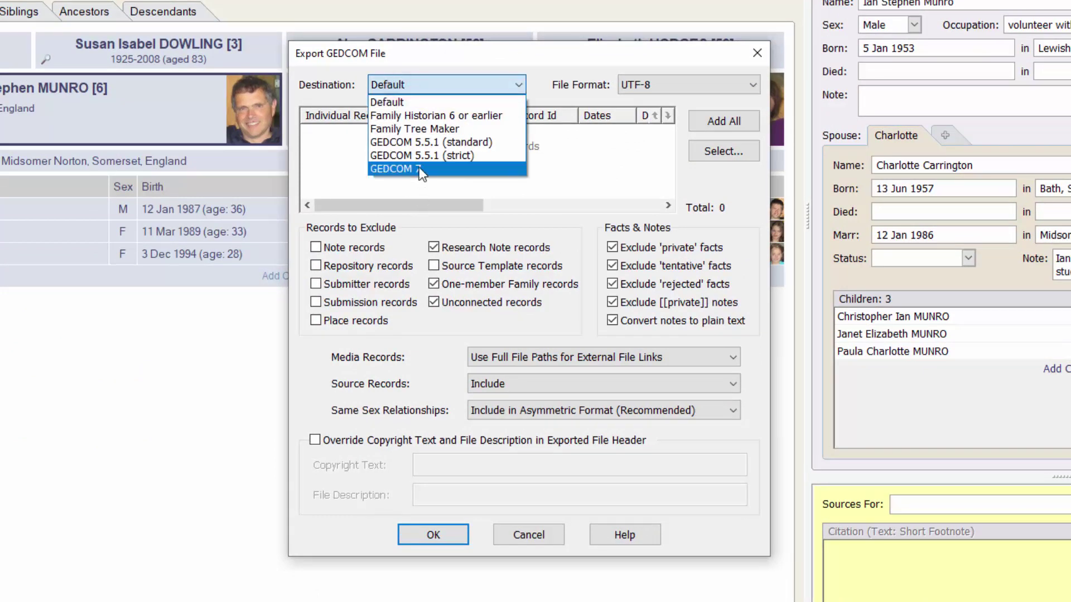
pyautogui.click(419, 168)
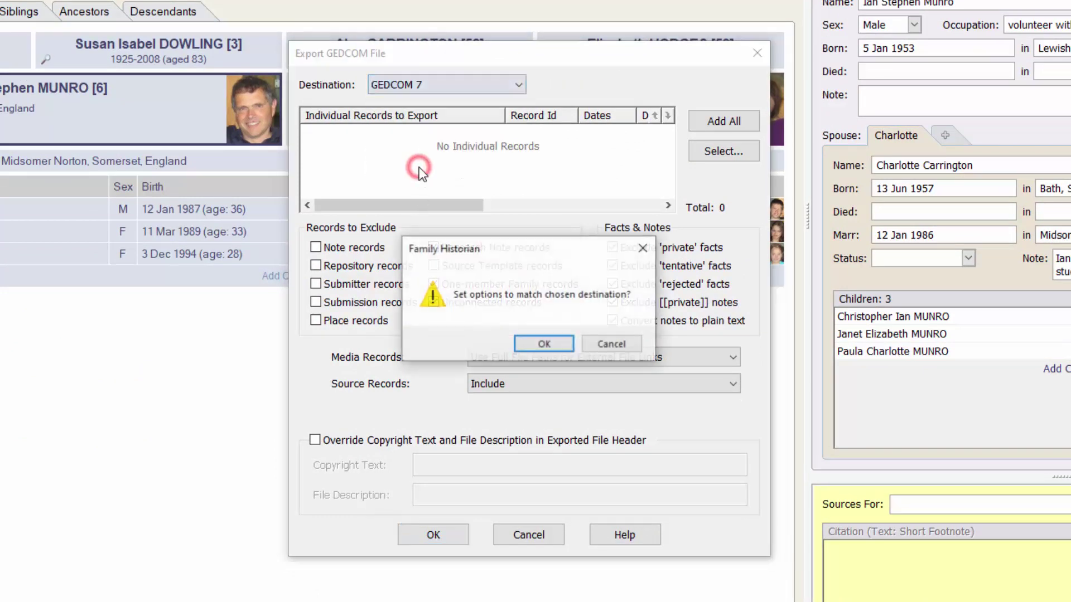
pyautogui.click(551, 347)
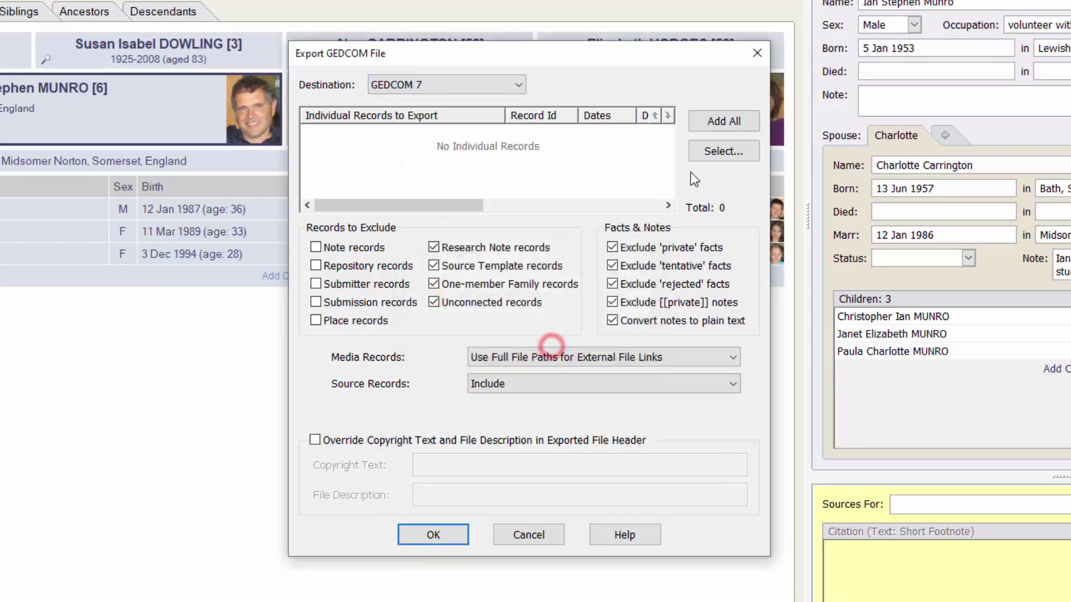
pyautogui.click(733, 120)
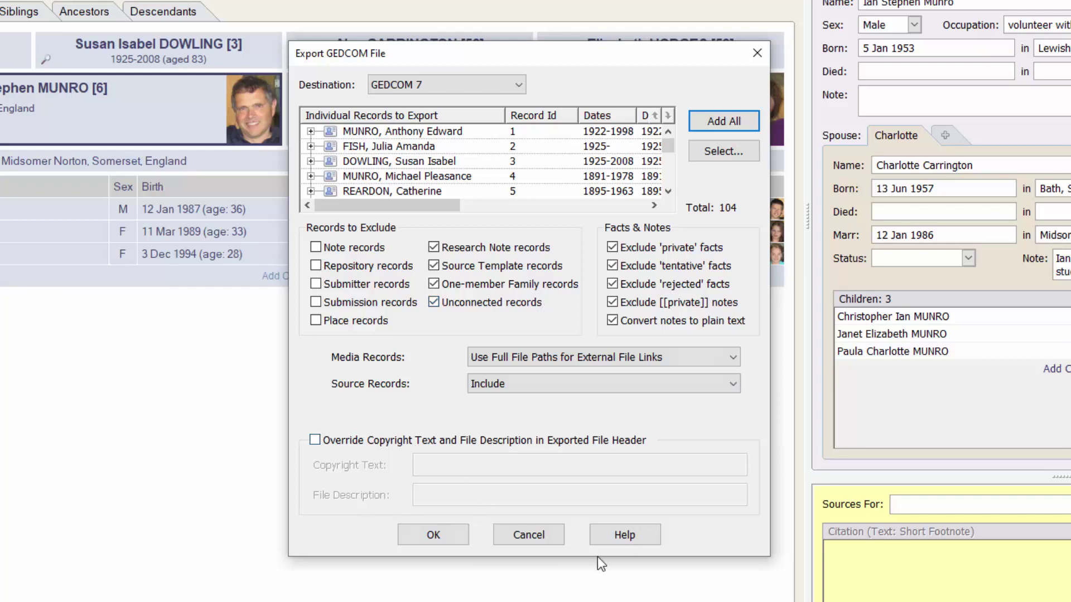
# Confirm the export settings and save the file as 'My GEDCOM 7 File' in __demo
pyautogui.click(432, 536)
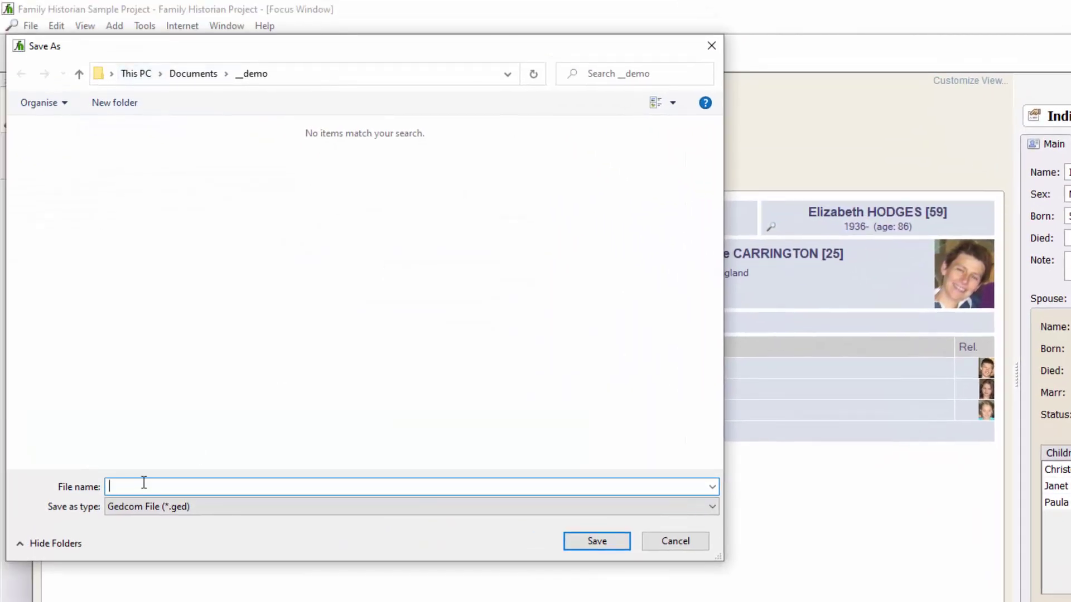
pyautogui.write('My GEDCOM 7 File')
pyautogui.click(603, 544)
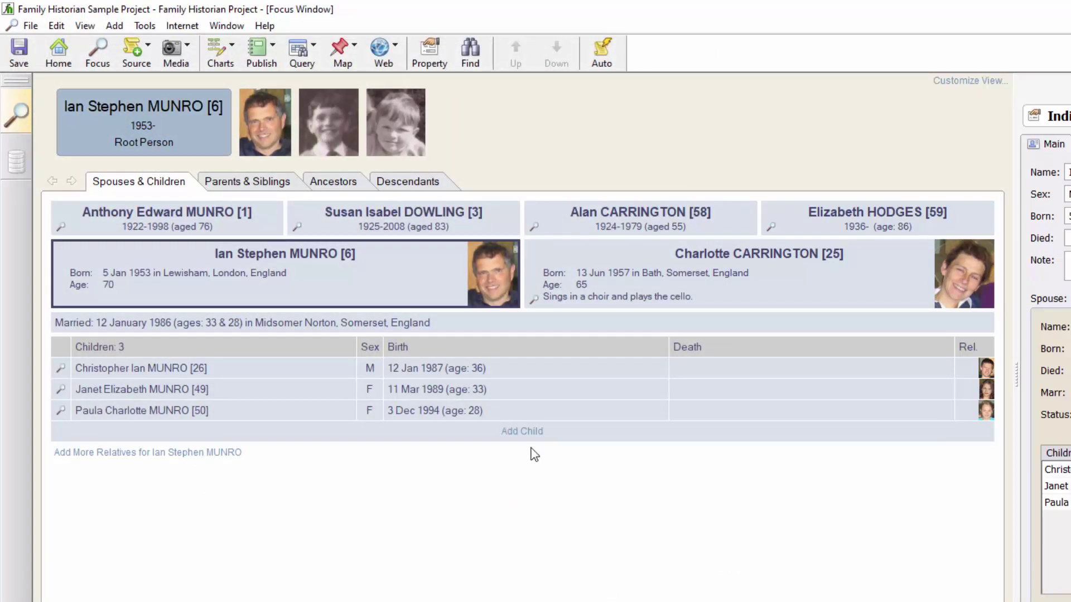
# Close the sample project and start a new project importing My GEDCOM 7 File.ged
pyautogui.click(30, 25)
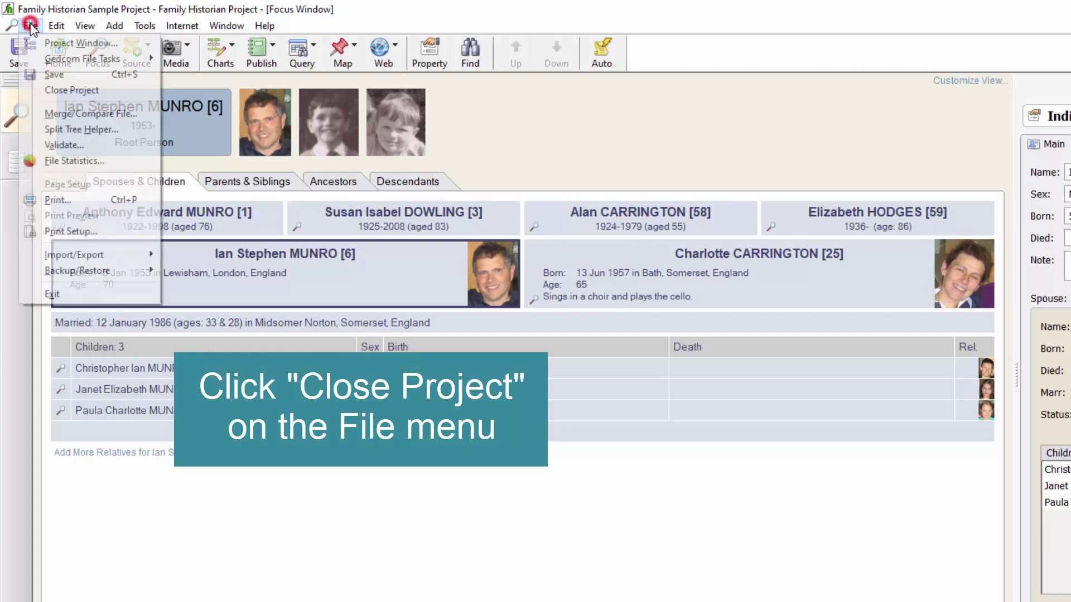
pyautogui.click(104, 90)
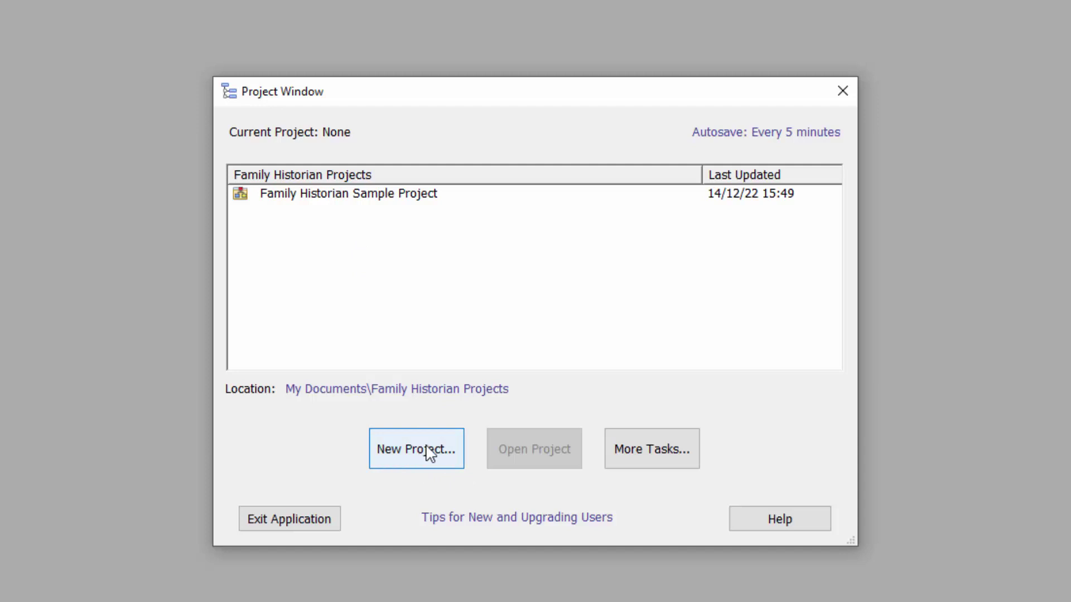
pyautogui.click(419, 457)
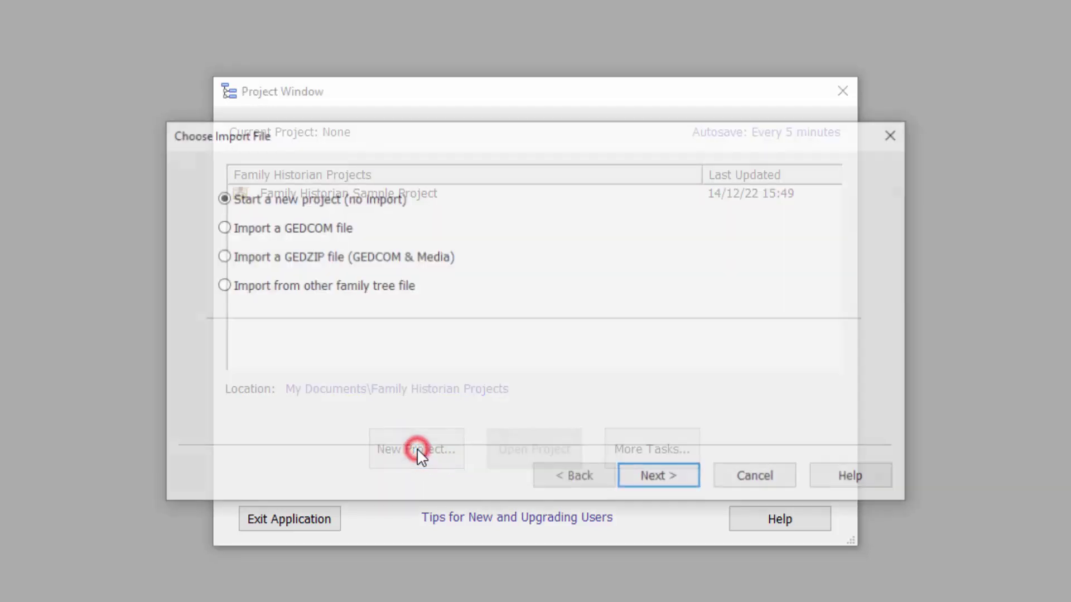
pyautogui.click(267, 230)
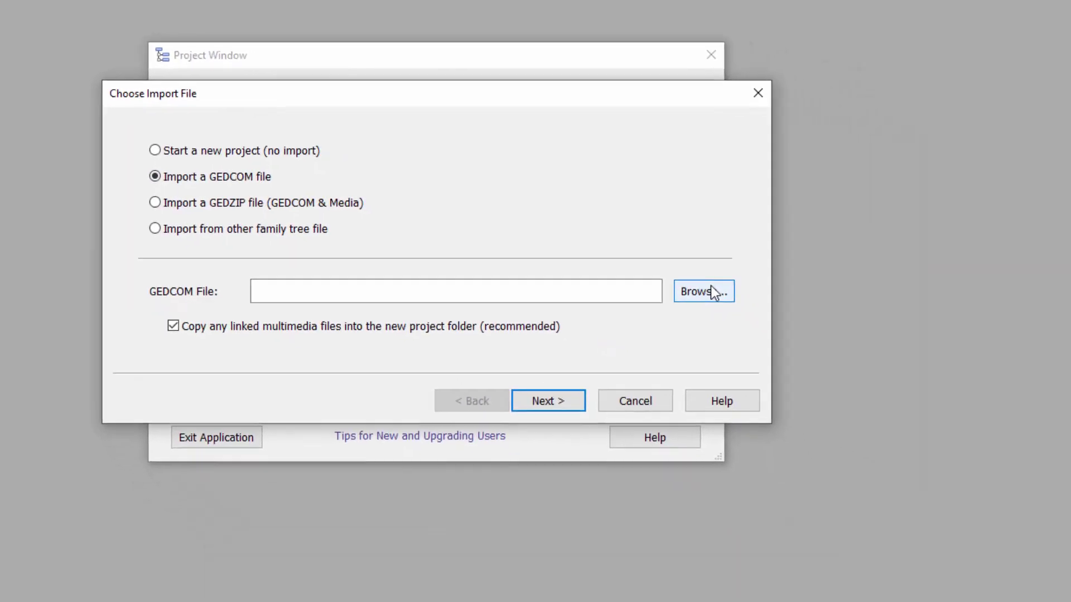
pyautogui.click(711, 288)
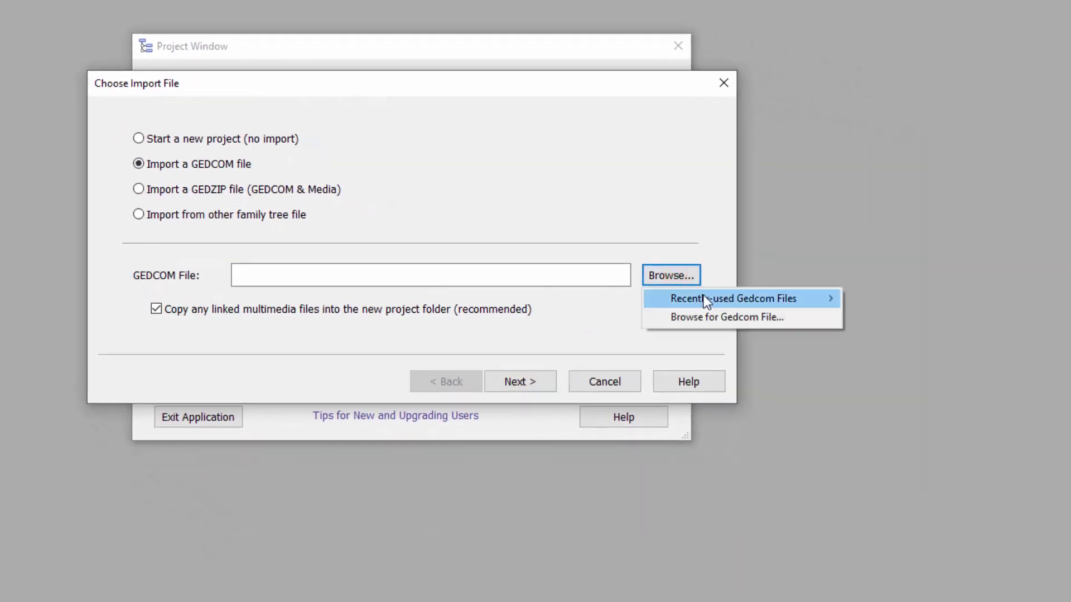
pyautogui.click(770, 336)
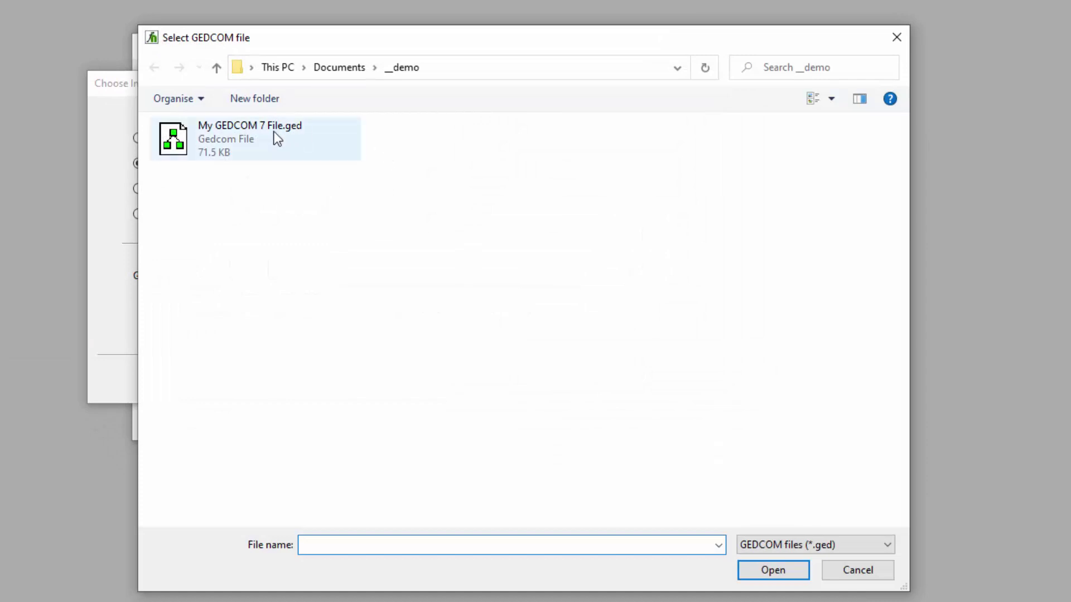
pyautogui.click(226, 137)
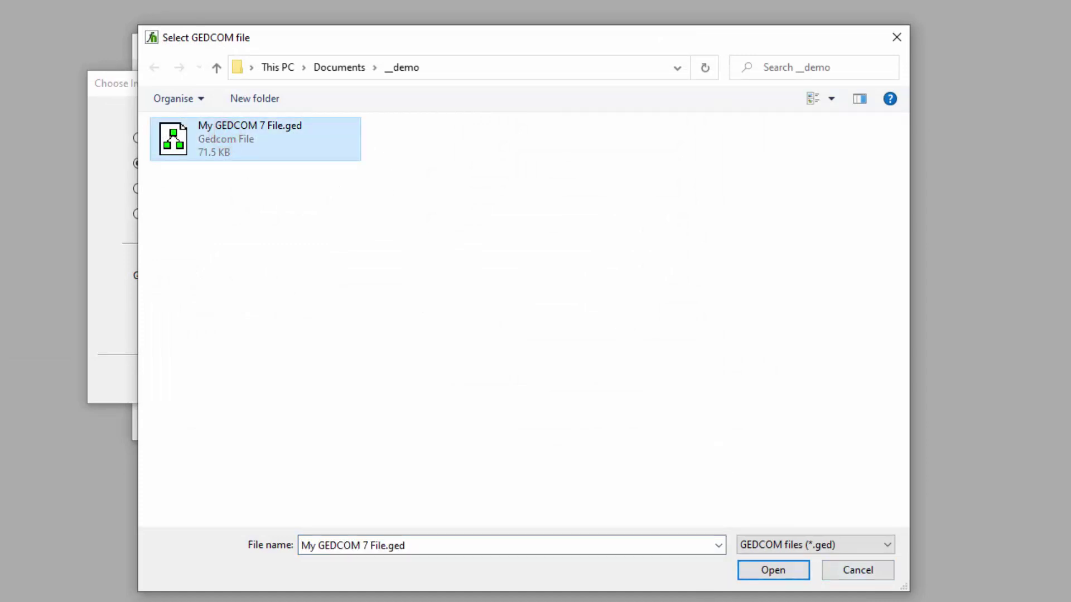
pyautogui.click(787, 568)
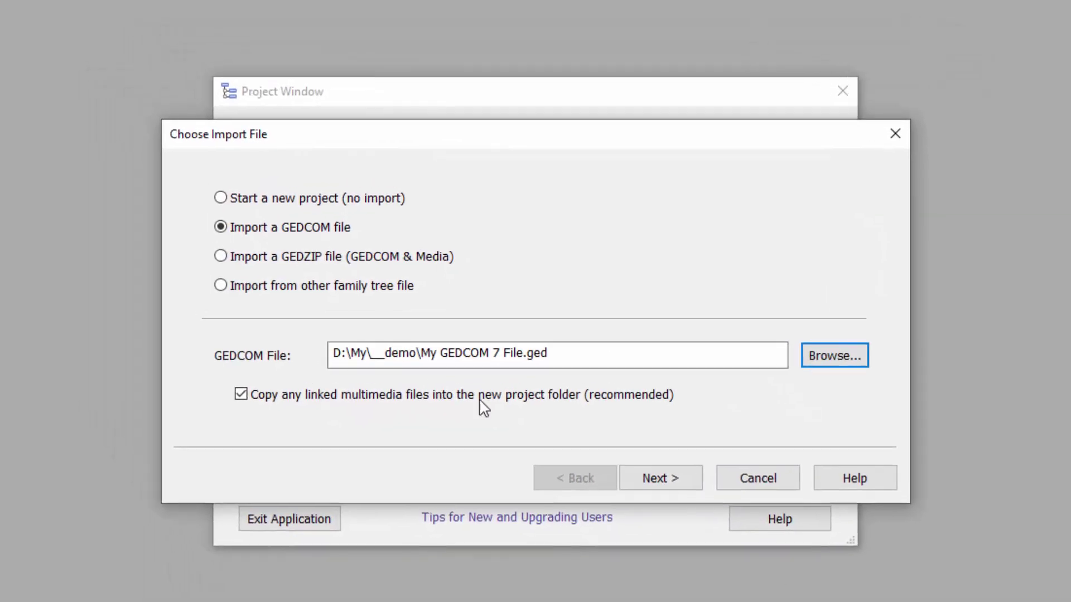
# Name the new project 'My GEDCOM 7 Project' and finish creating it
pyautogui.click(673, 477)
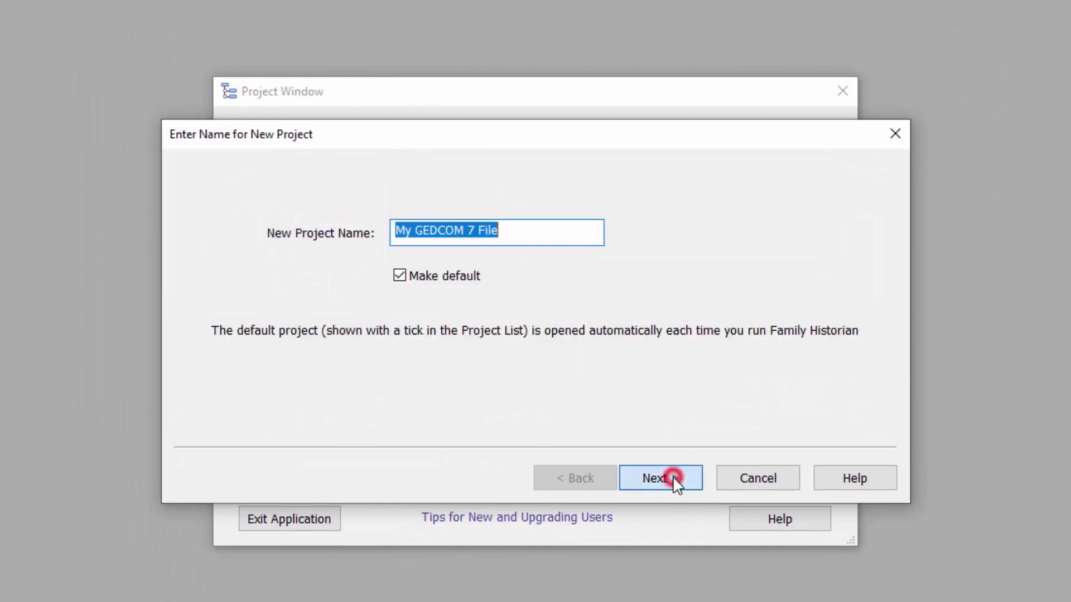
pyautogui.click(517, 233)
pyautogui.press('BackSpace')
pyautogui.press('BackSpace')
pyautogui.press('BackSpace')
pyautogui.press('BackSpace')
pyautogui.write('Project')
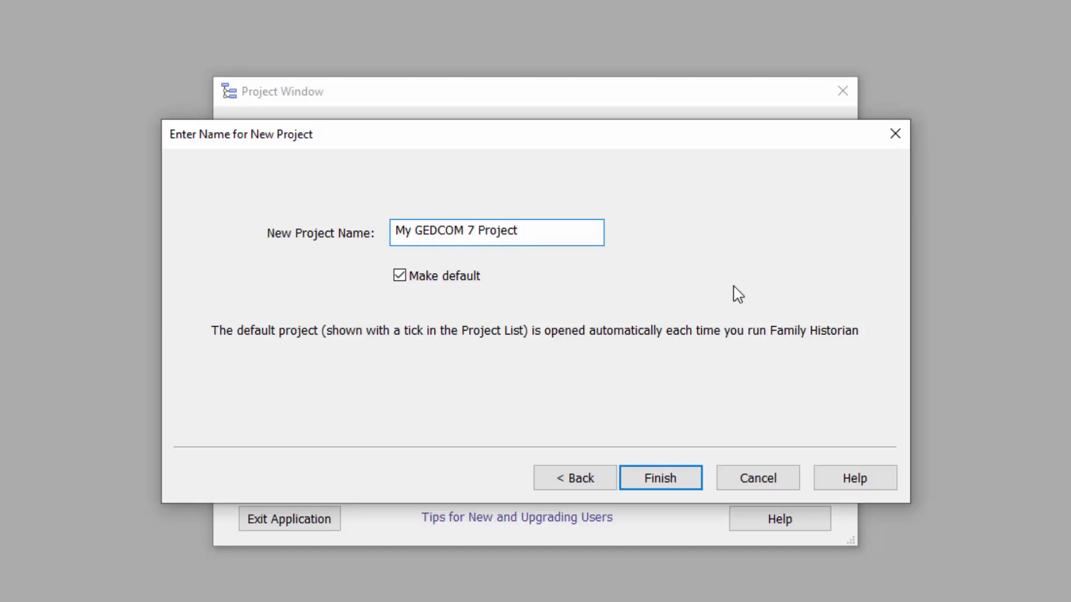
pyautogui.click(680, 476)
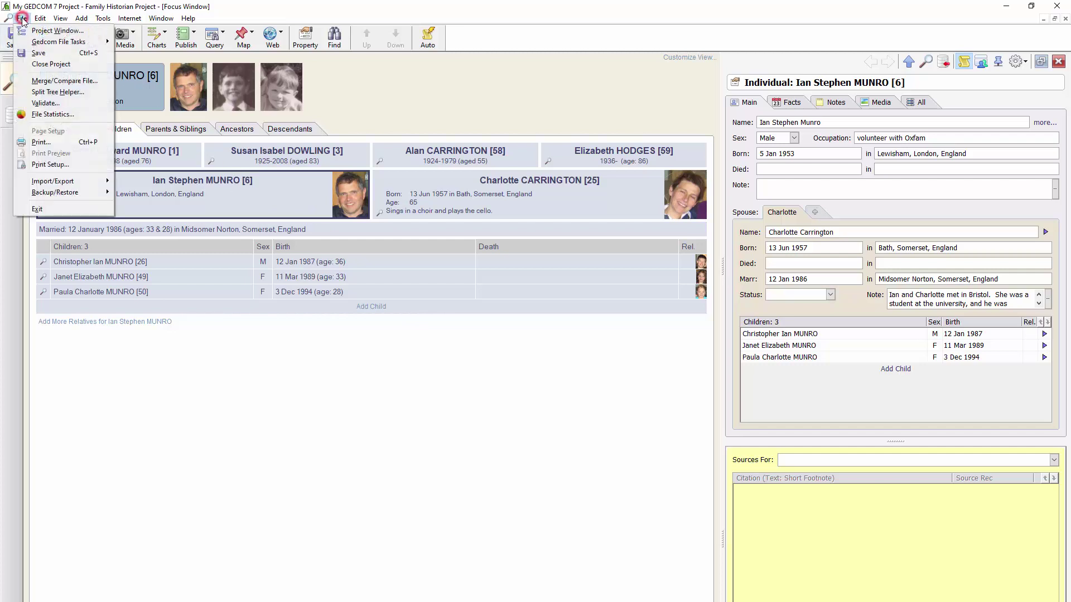
# Close My GEDCOM 7 Project and open the Family Historian Sample Project from the Project Window
pyautogui.click(56, 64)
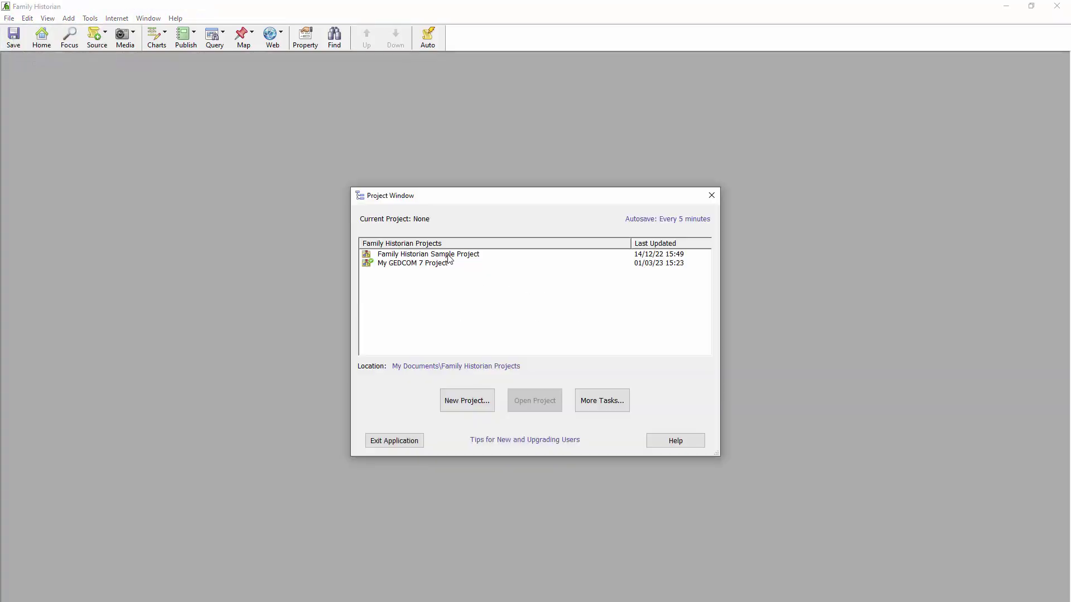
pyautogui.click(449, 256)
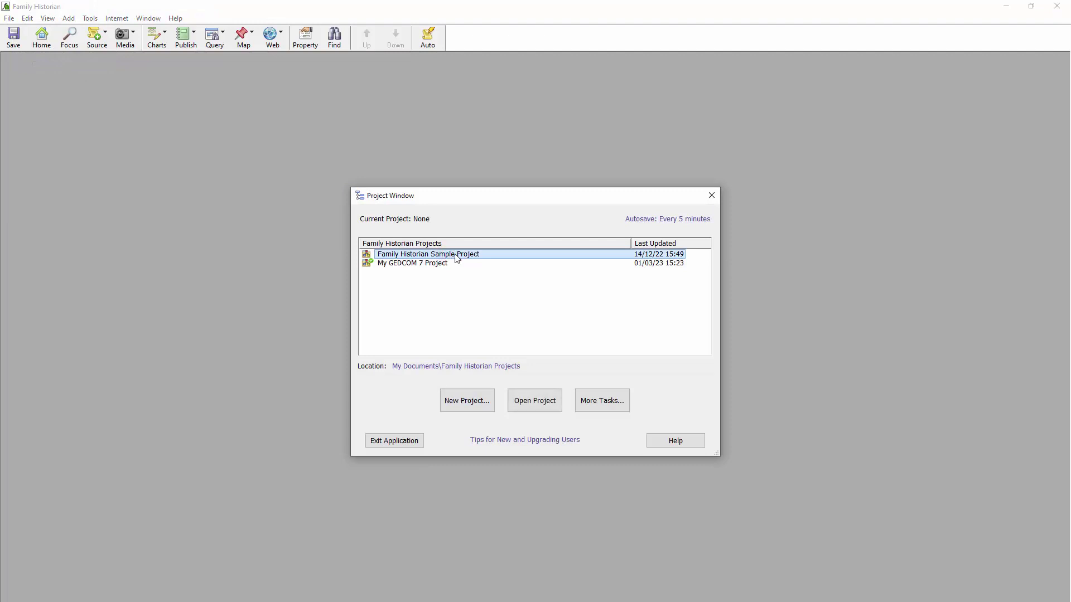
pyautogui.click(438, 266)
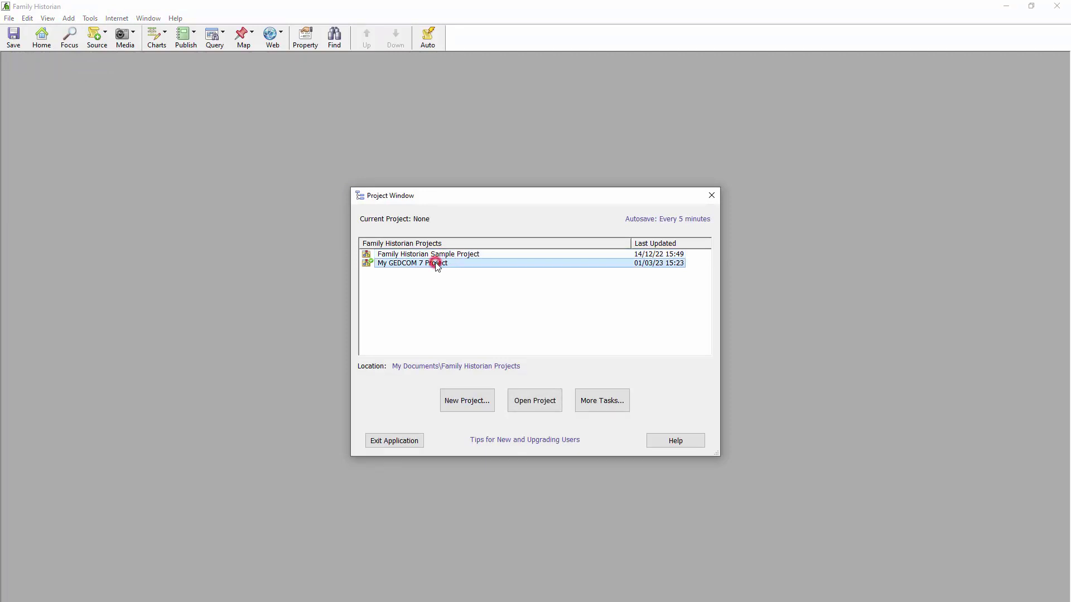
pyautogui.click(420, 256)
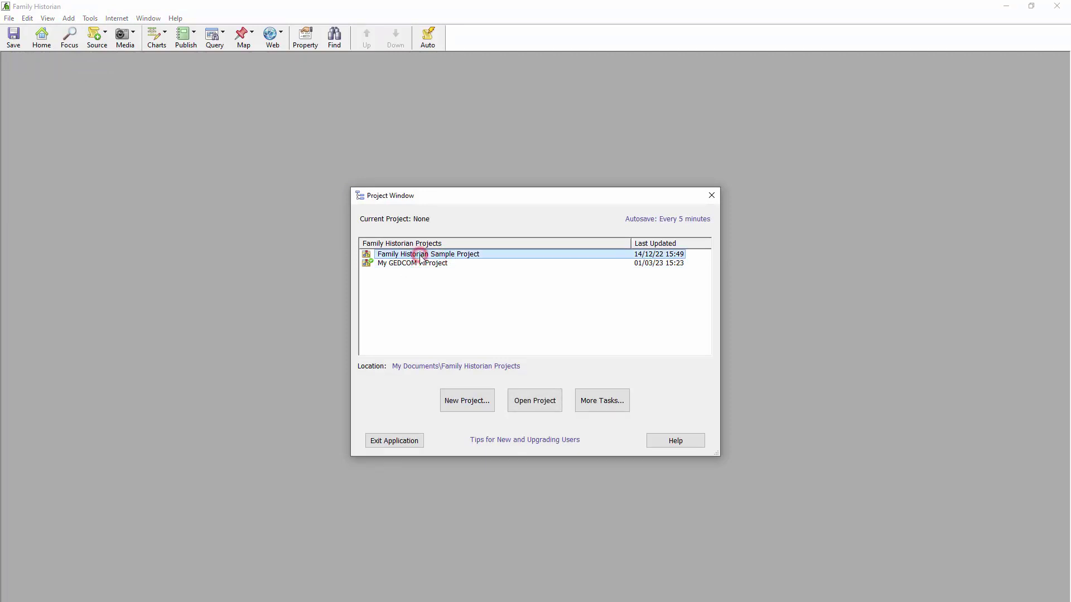
pyautogui.click(538, 400)
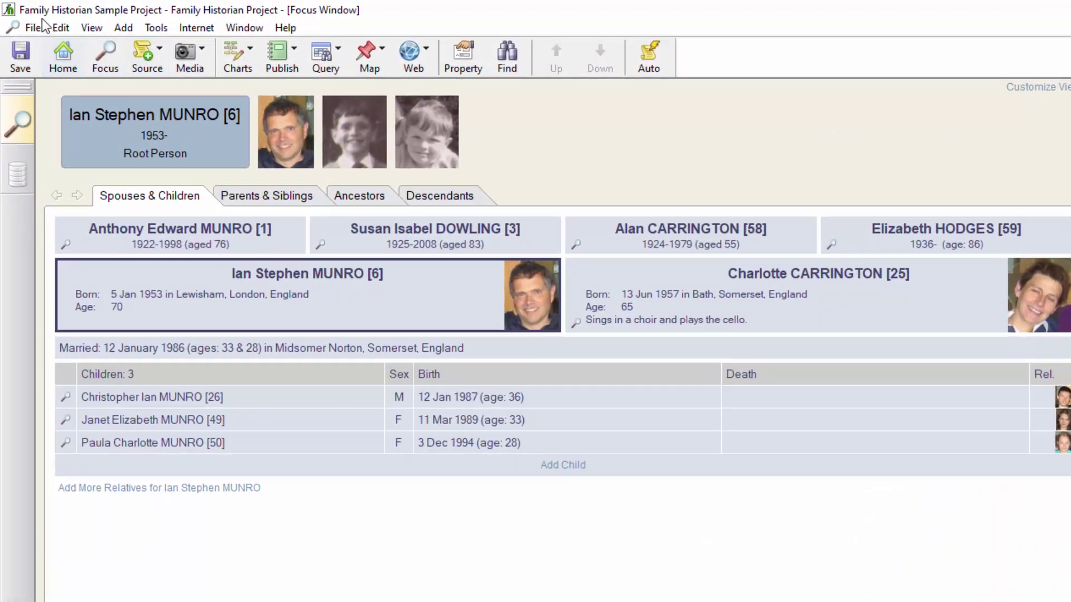
# Launch a GEDZIP File (GEDCOM & Media) export of the sample project
pyautogui.click(23, 18)
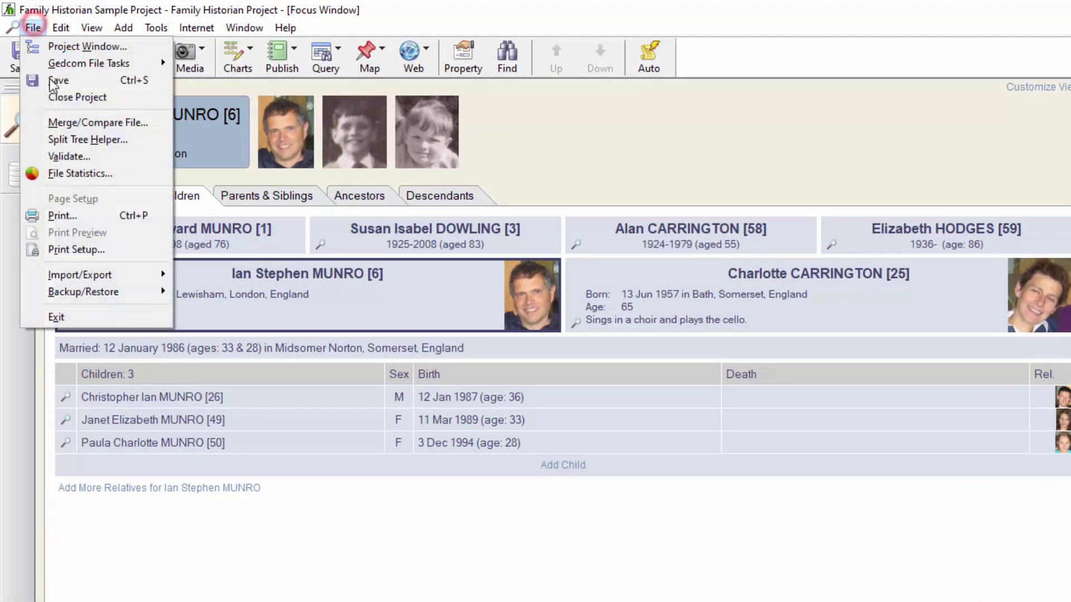
pyautogui.moveTo(98, 276)
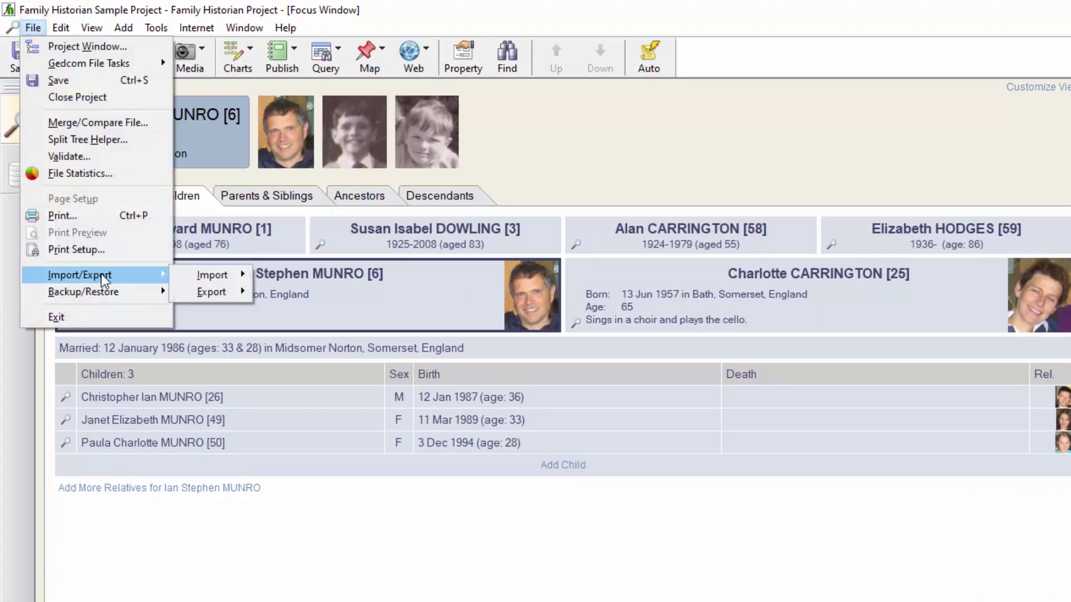
pyautogui.moveTo(223, 292)
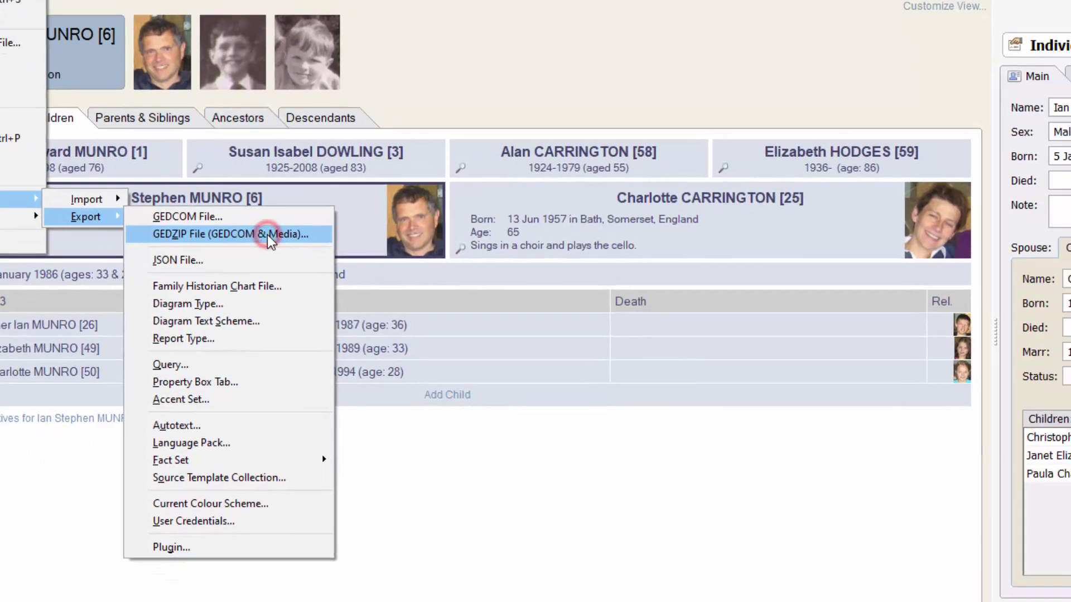
pyautogui.click(390, 312)
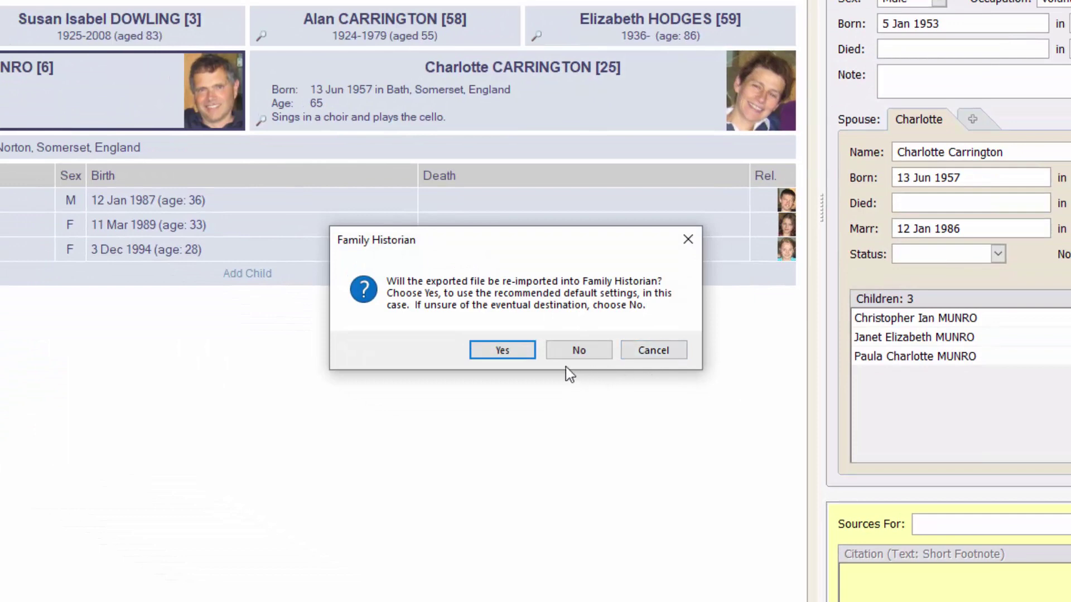
# Decline re-import, add all 104 individual records, and keep Media & Media Records set to Include
pyautogui.click(588, 349)
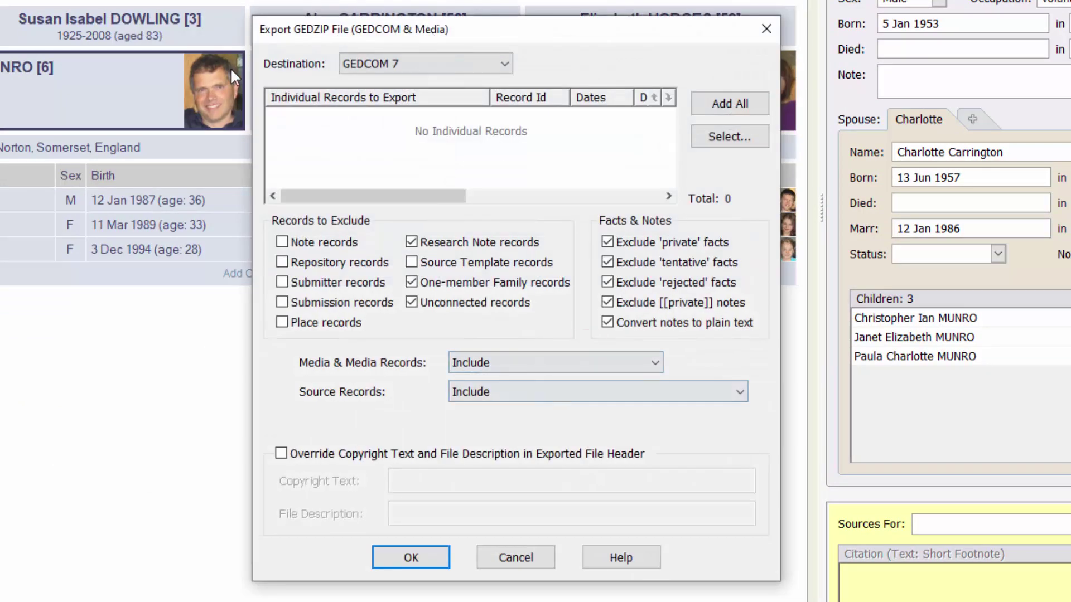
pyautogui.click(742, 104)
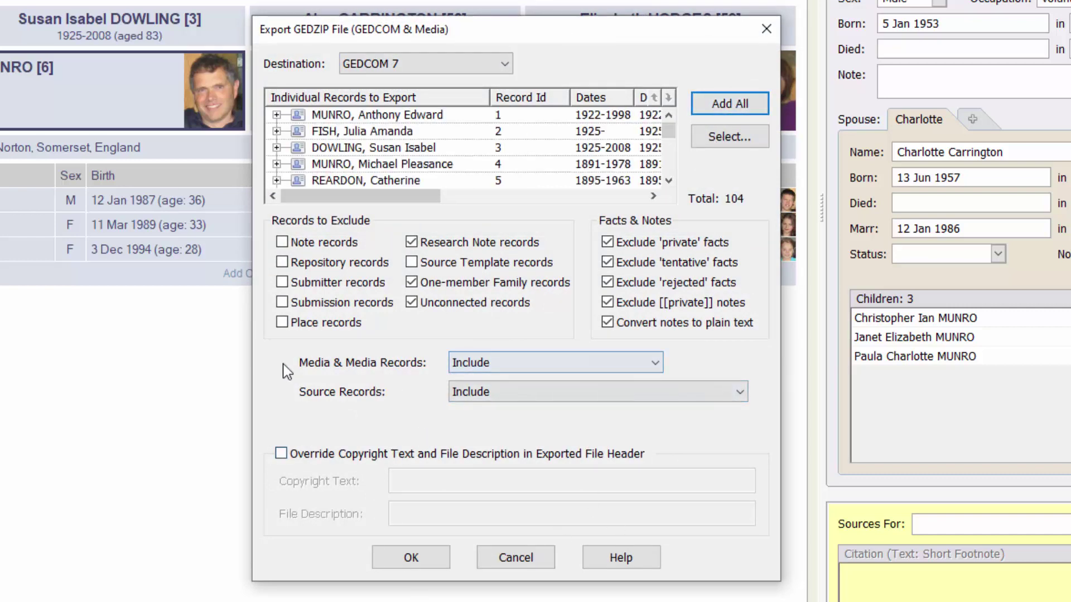
pyautogui.click(508, 364)
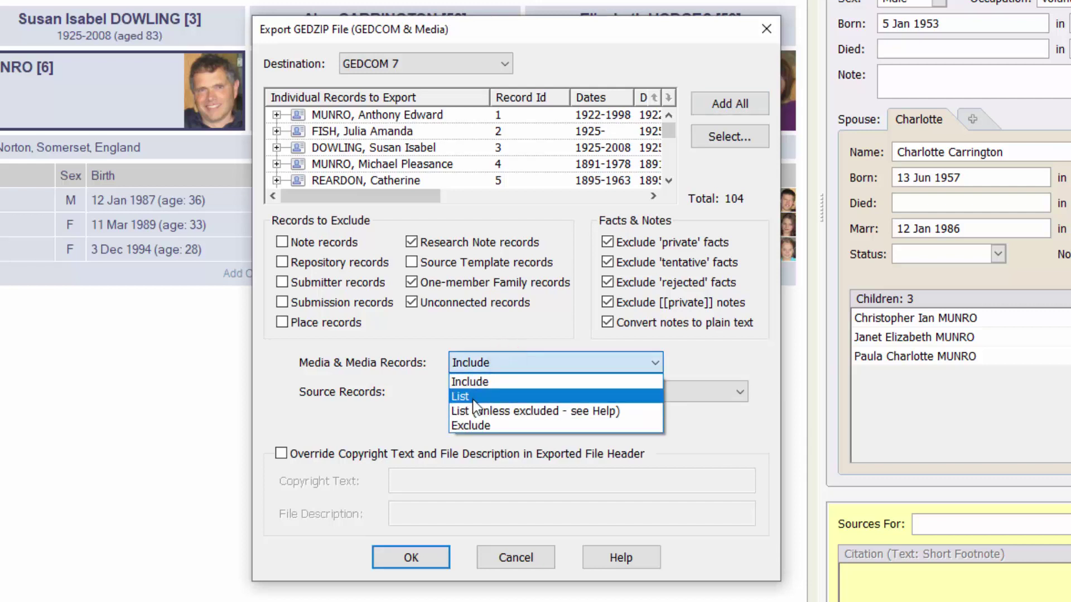
pyautogui.click(694, 364)
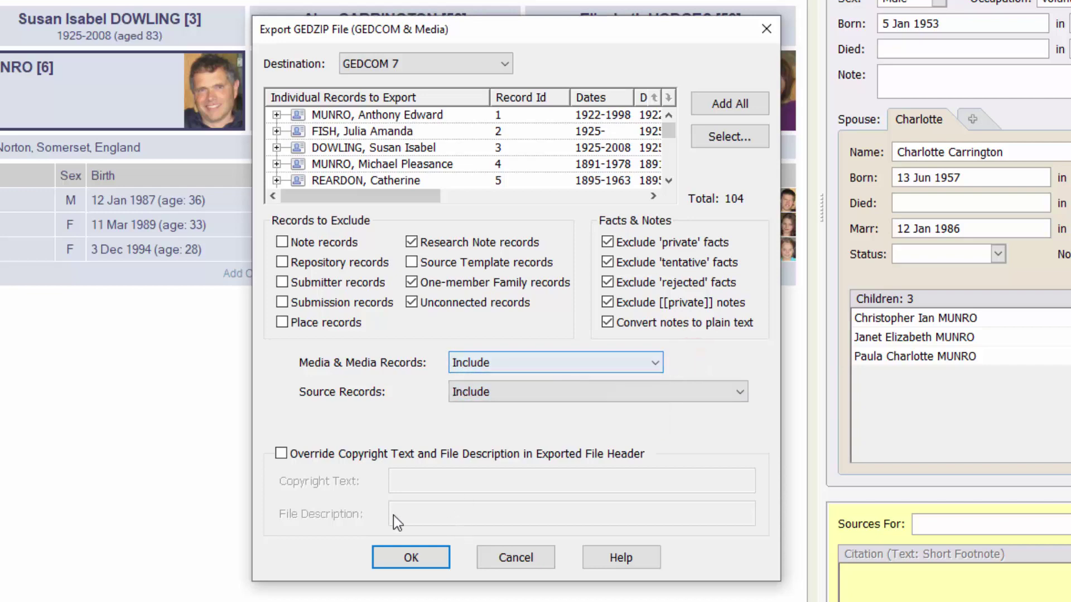
# Confirm the GEDZIP options and save the export as 'My GEDZIP File' in __demo
pyautogui.click(414, 557)
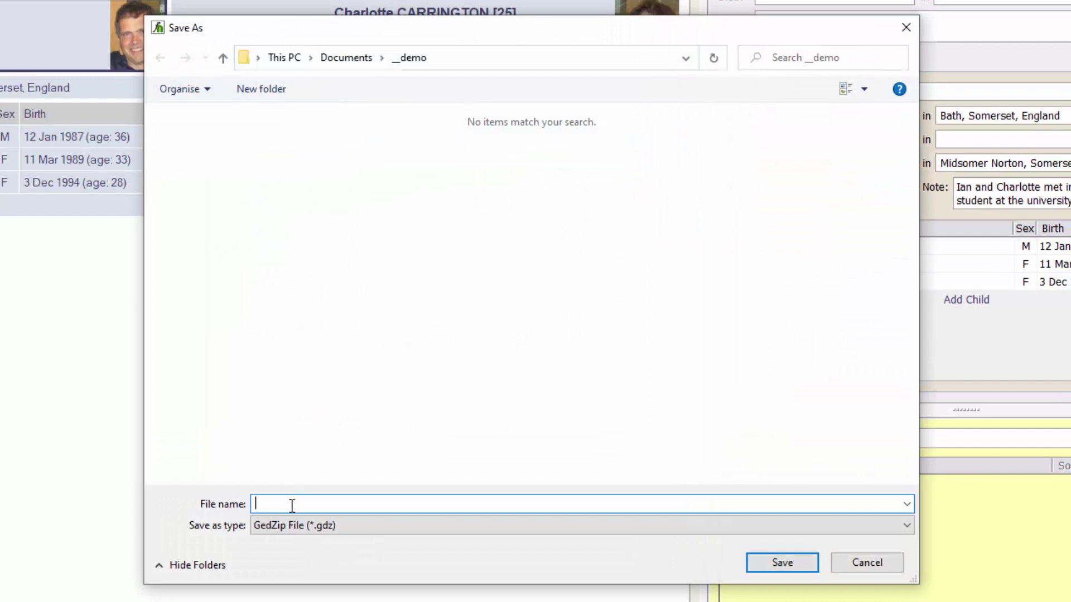
pyautogui.write('My G')
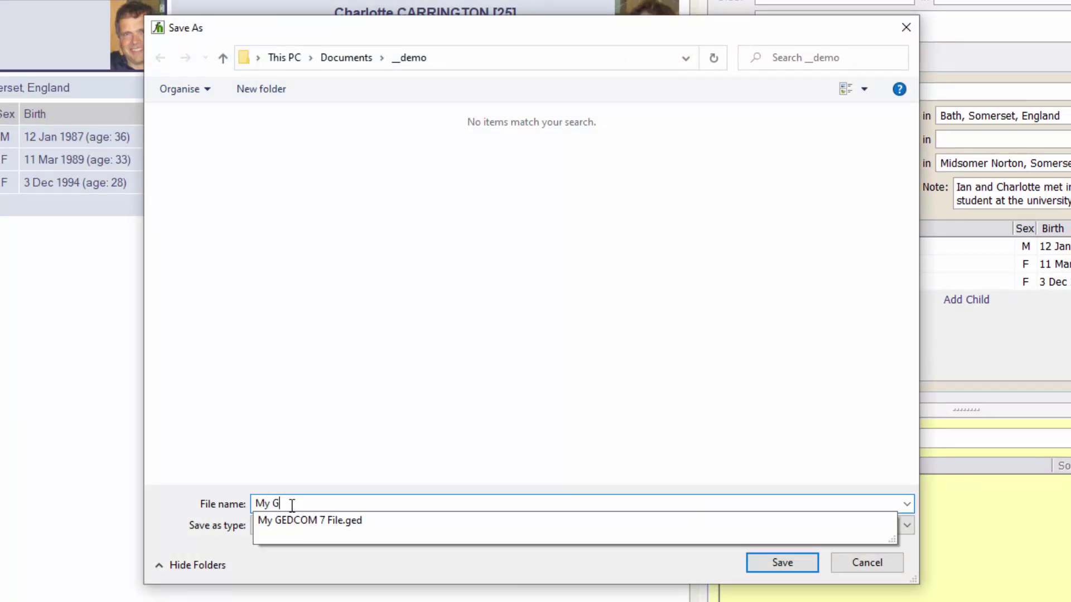
pyautogui.write('EDZIP')
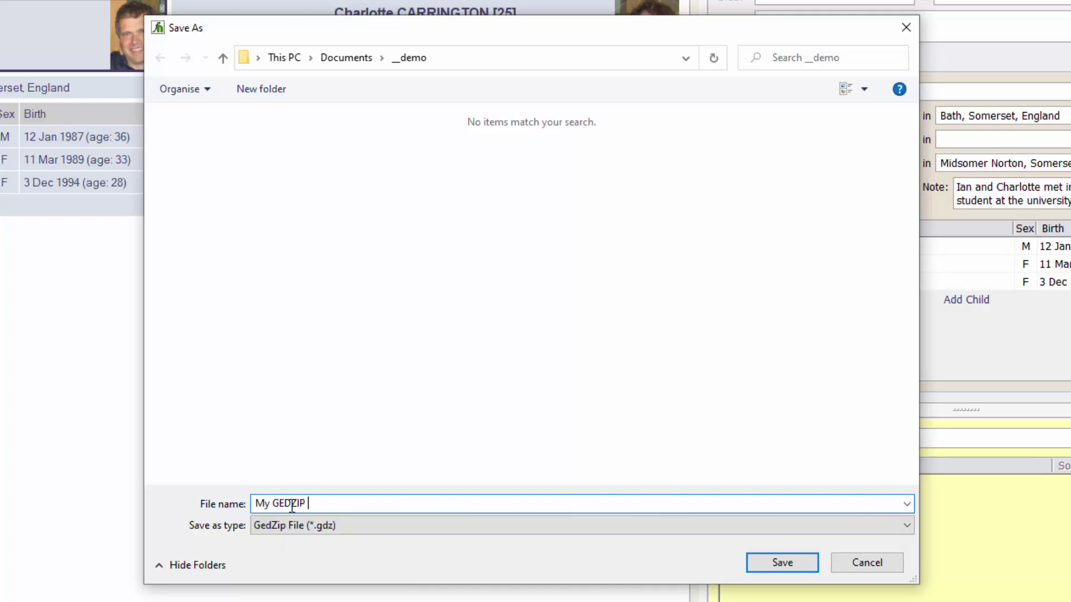
pyautogui.write(' File')
pyautogui.click(786, 563)
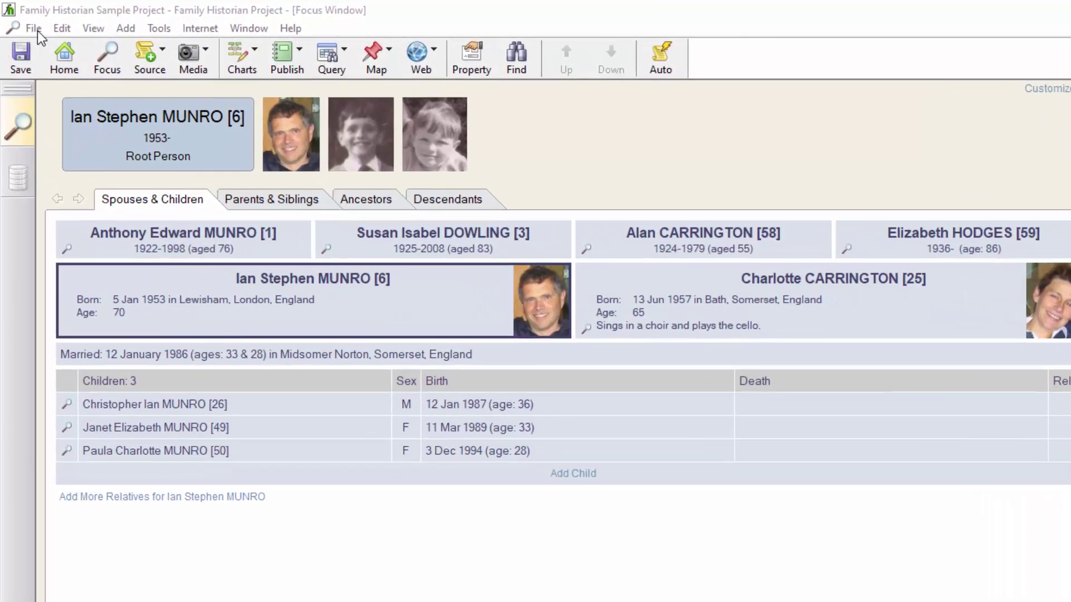
# Close the sample project and start a new project importing My GEDZIP File.gdz
pyautogui.click(37, 31)
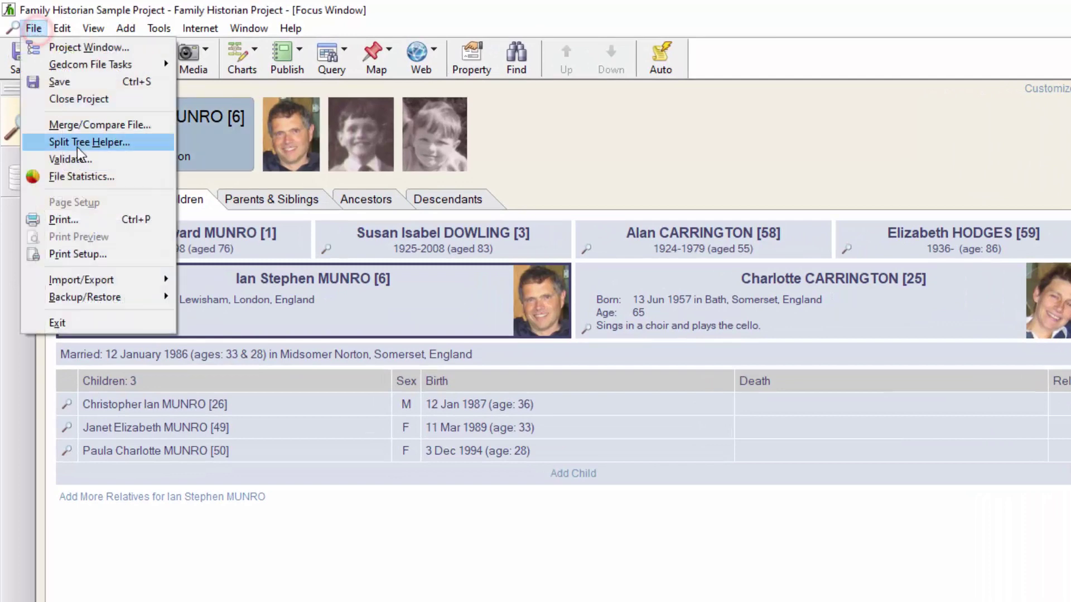
pyautogui.click(80, 94)
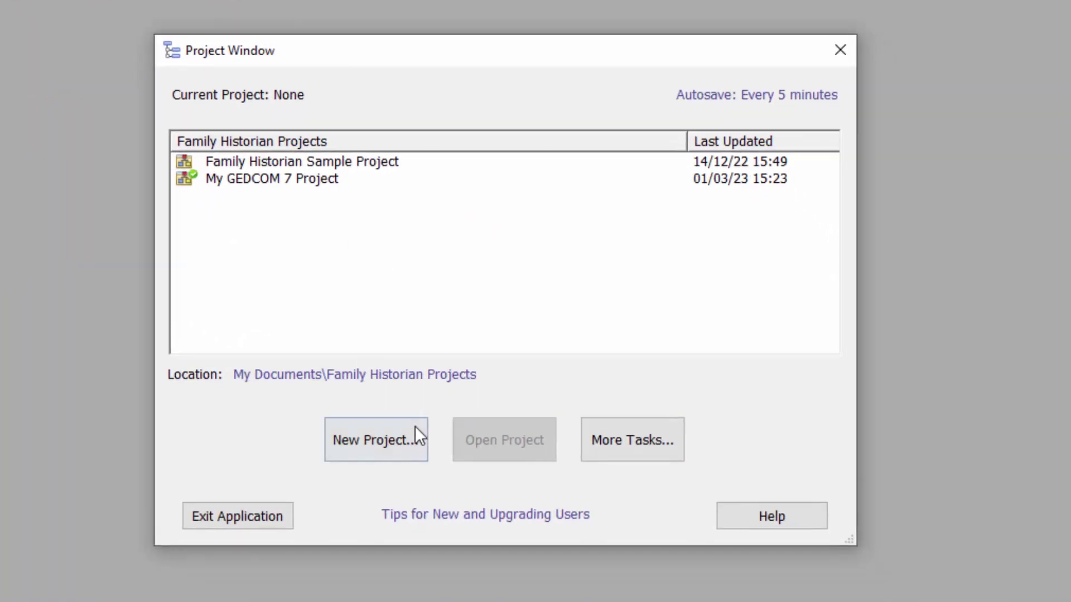
pyautogui.click(385, 440)
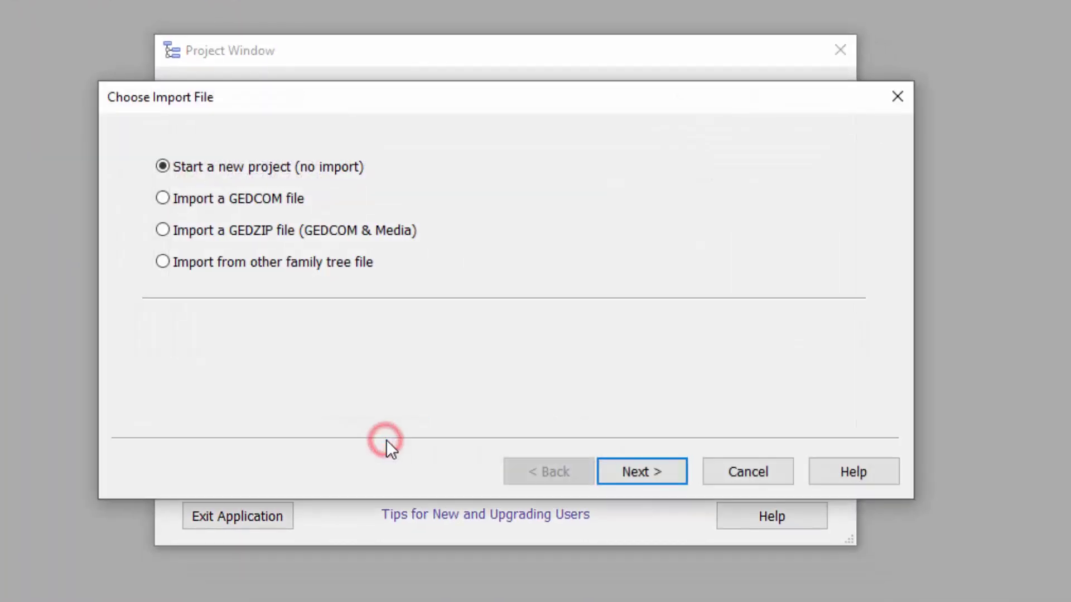
pyautogui.click(219, 230)
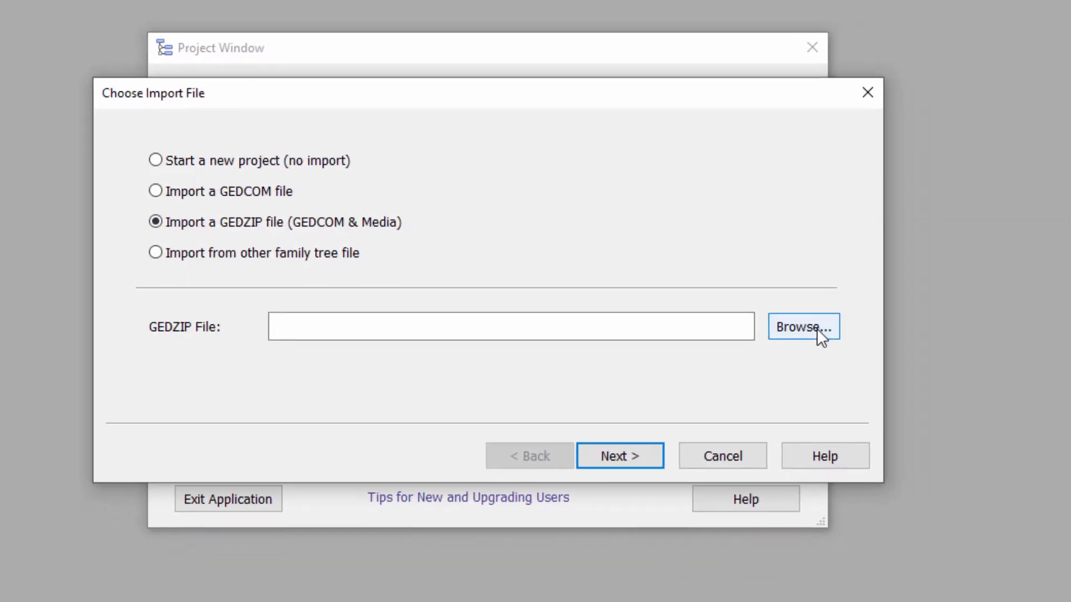
pyautogui.click(829, 337)
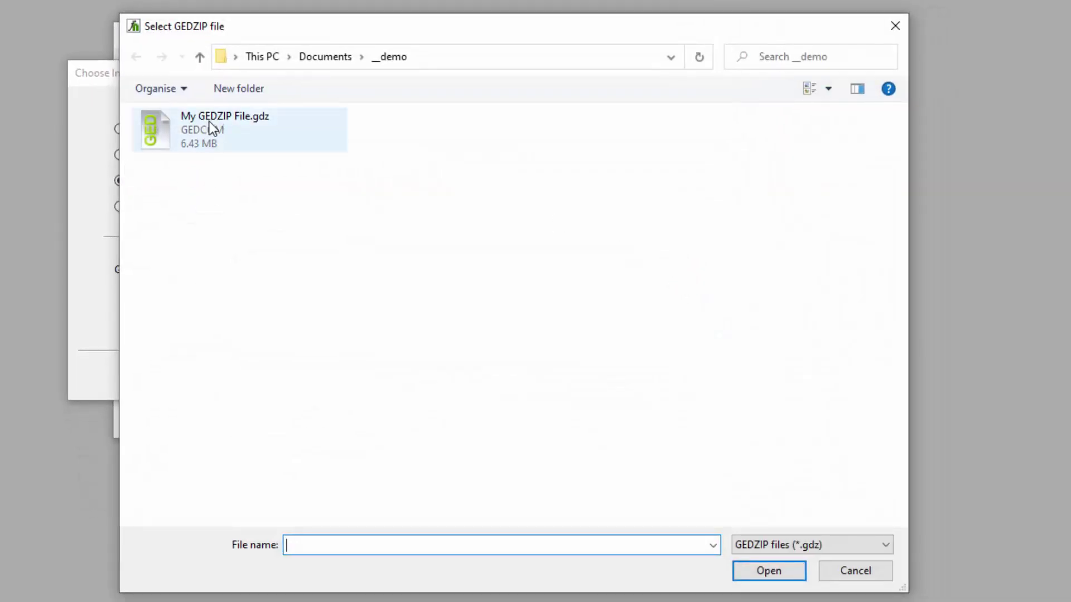
pyautogui.click(210, 123)
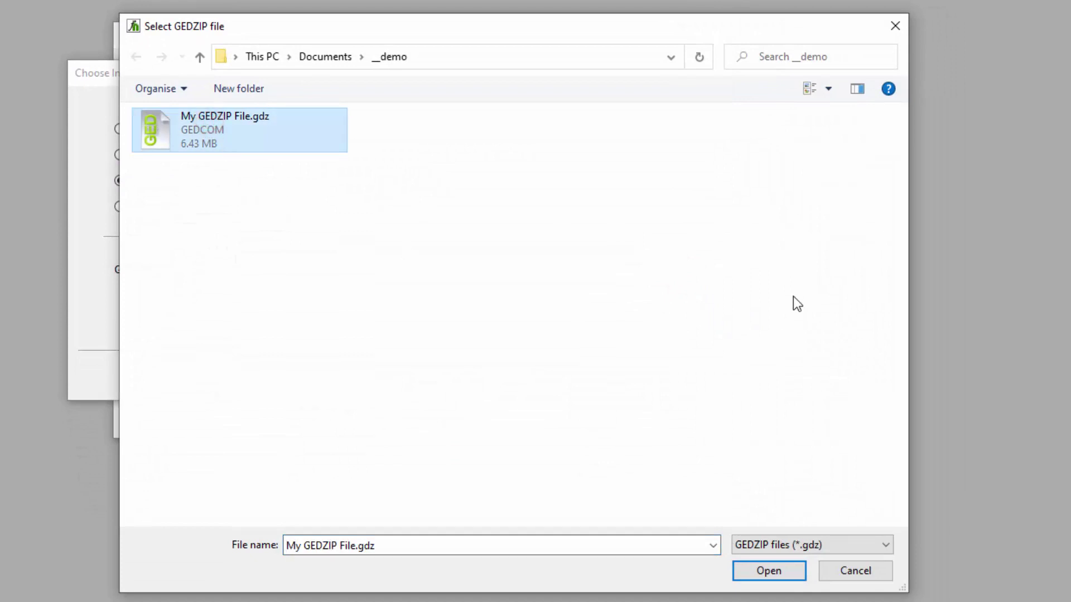
pyautogui.click(771, 575)
# Rename the new project to 'My GEDZIP Project'
pyautogui.click(517, 378)
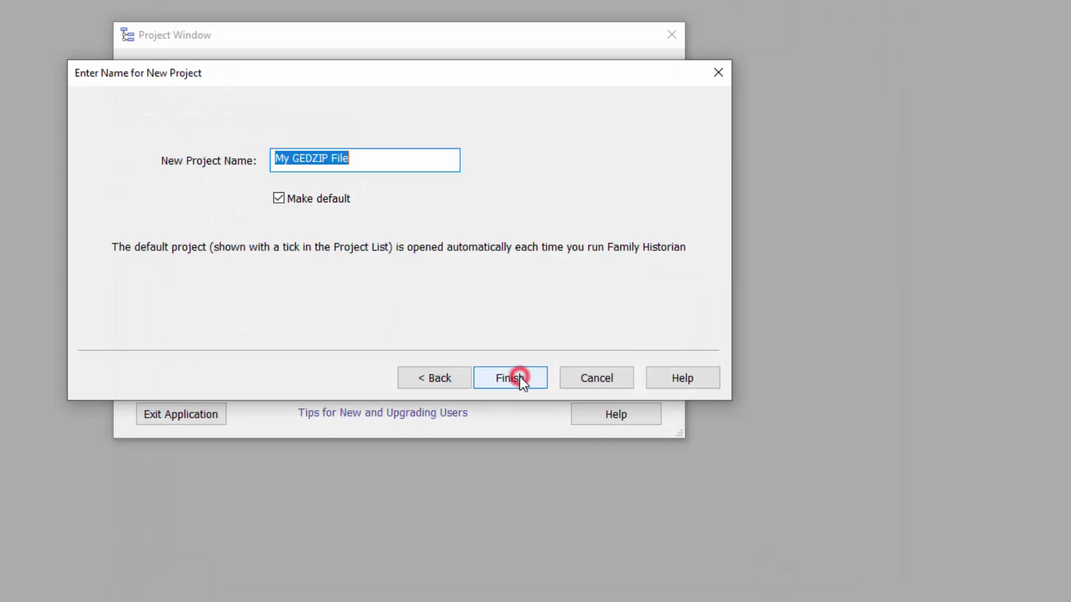
pyautogui.click(371, 160)
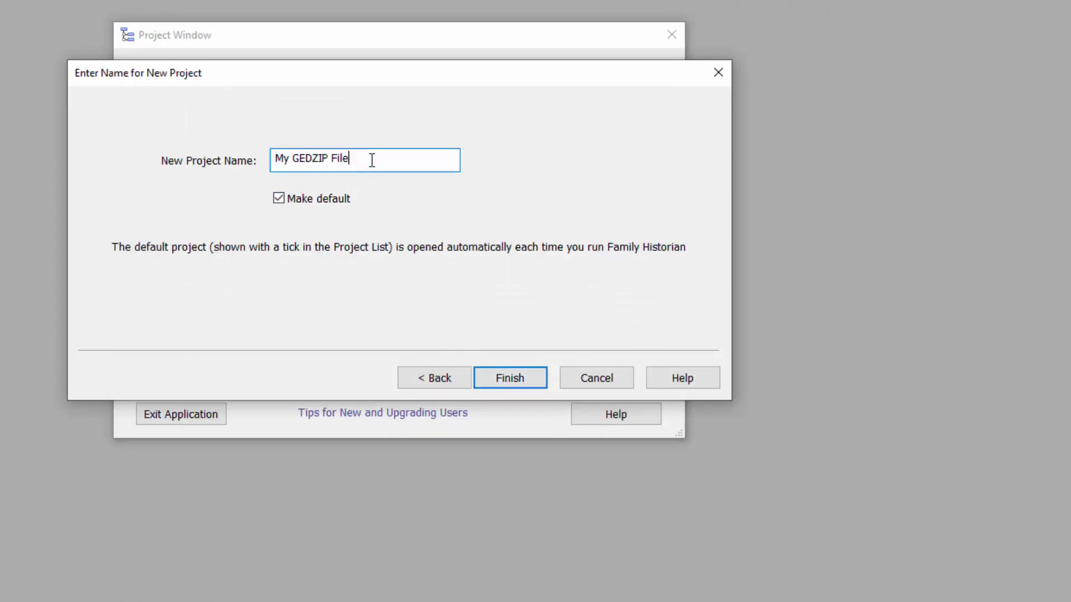
pyautogui.press('BackSpace')
pyautogui.press('BackSpace')
pyautogui.write('Project')
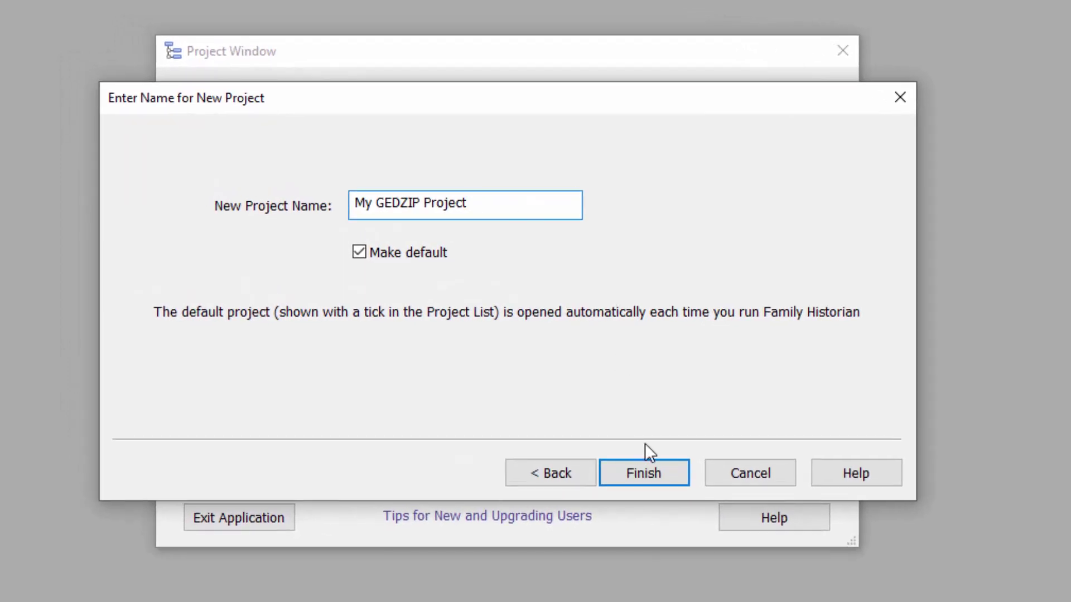
# Finish the wizard so My GEDZIP Project imports with its photos
pyautogui.click(654, 474)
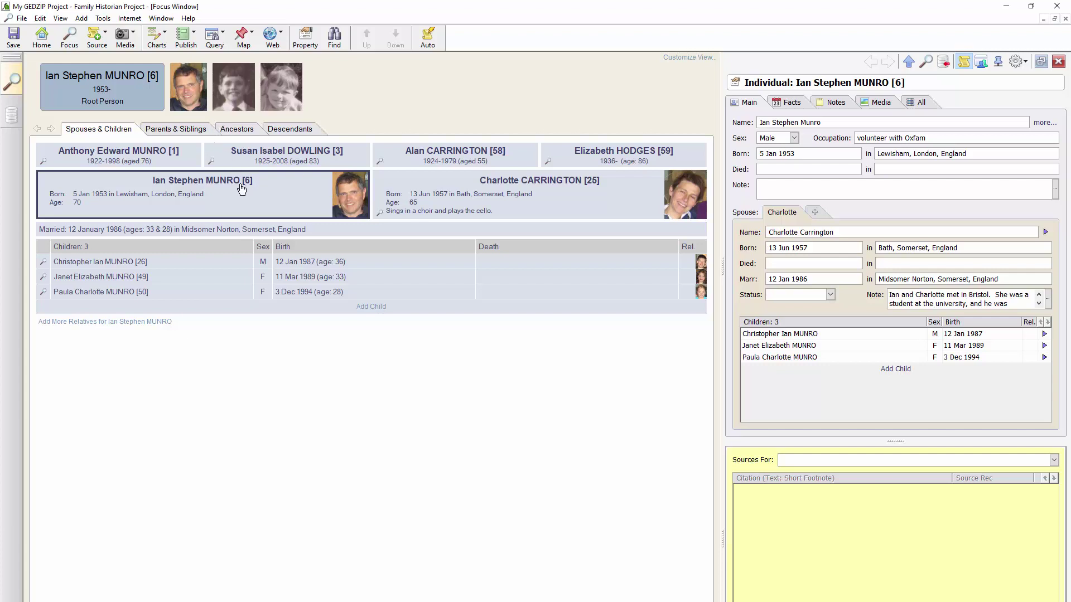
# Close My GEDZIP Project and reopen the Family Historian Sample Project
pyautogui.click(22, 18)
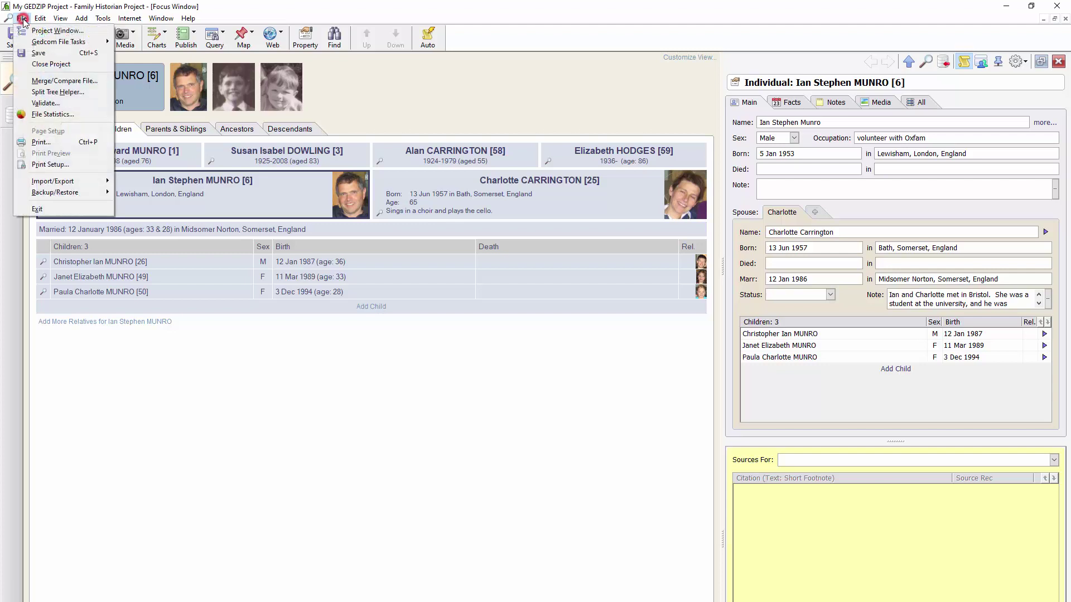
pyautogui.click(51, 64)
pyautogui.click(452, 256)
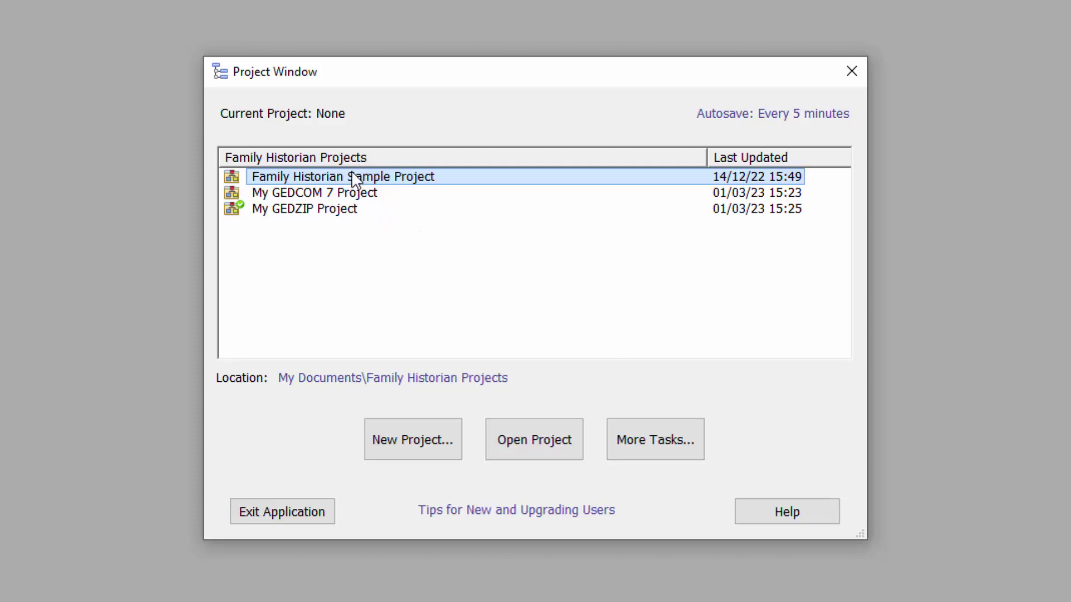
pyautogui.click(540, 437)
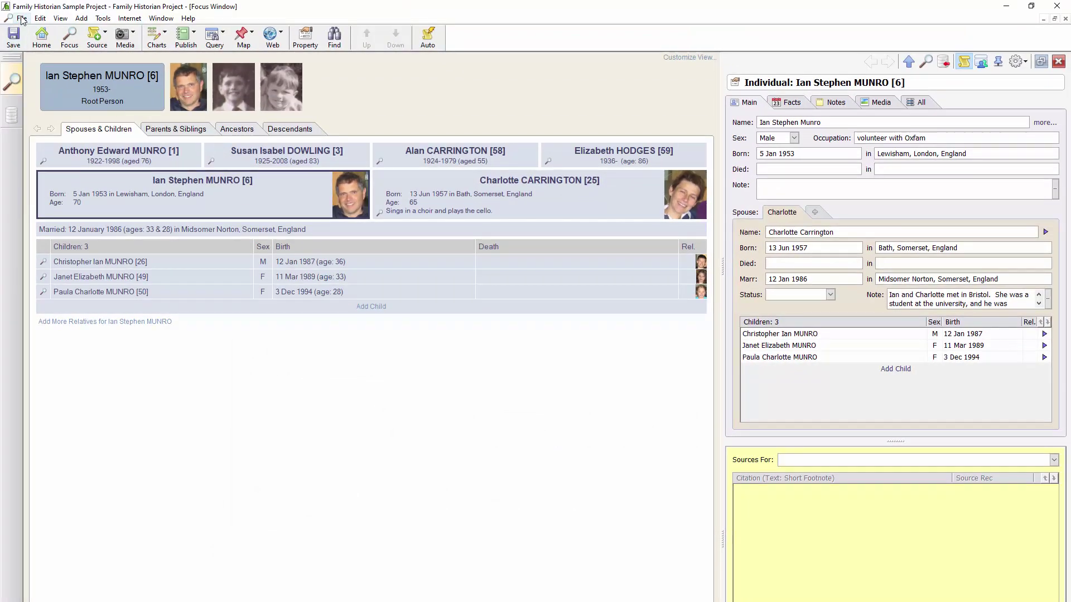
pyautogui.click(22, 19)
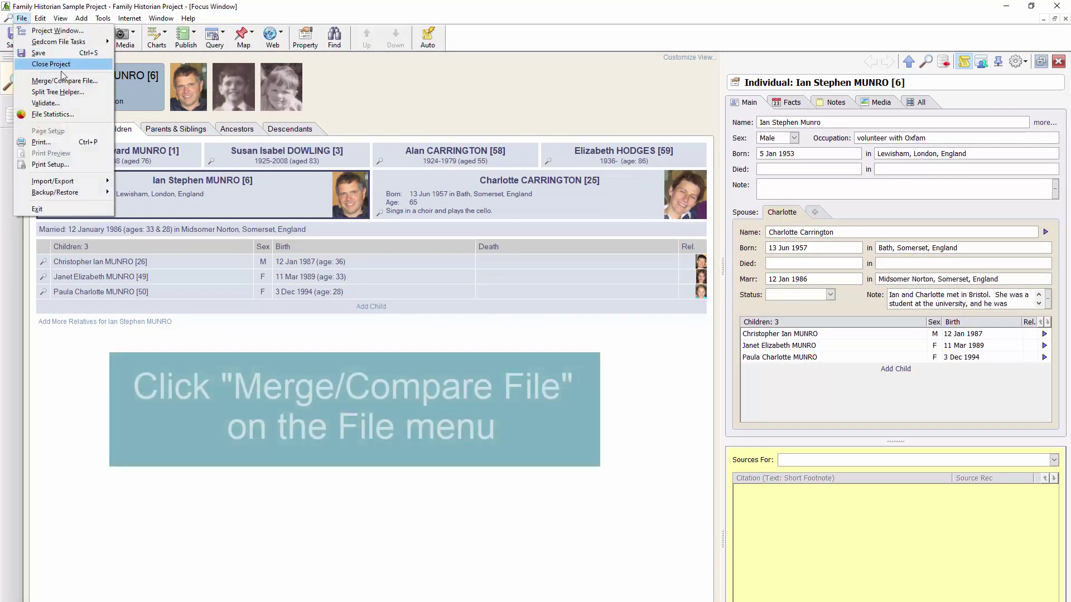
# Start a Merge/Compare with My GEDZIP Project.fh_proj from the Family Historian Projects folder, past the warning
pyautogui.click(84, 82)
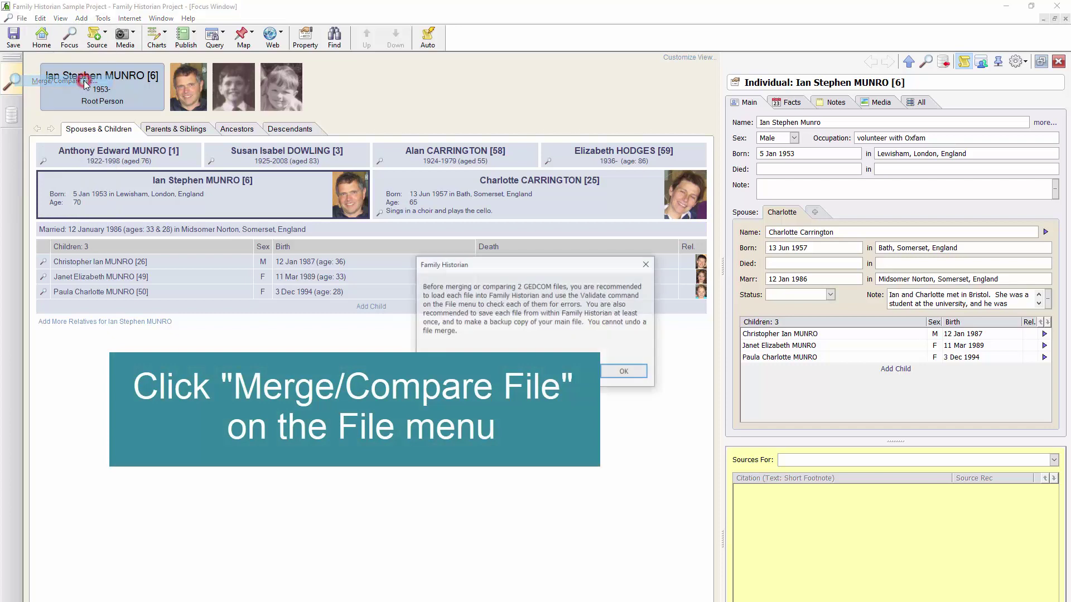
pyautogui.click(626, 372)
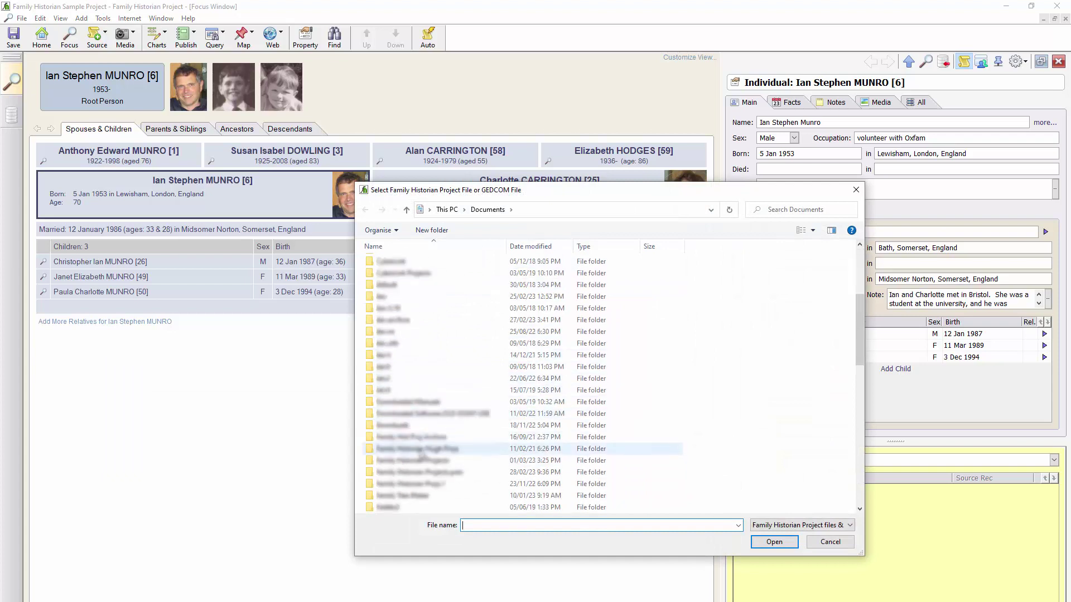
pyautogui.doubleClick(434, 460)
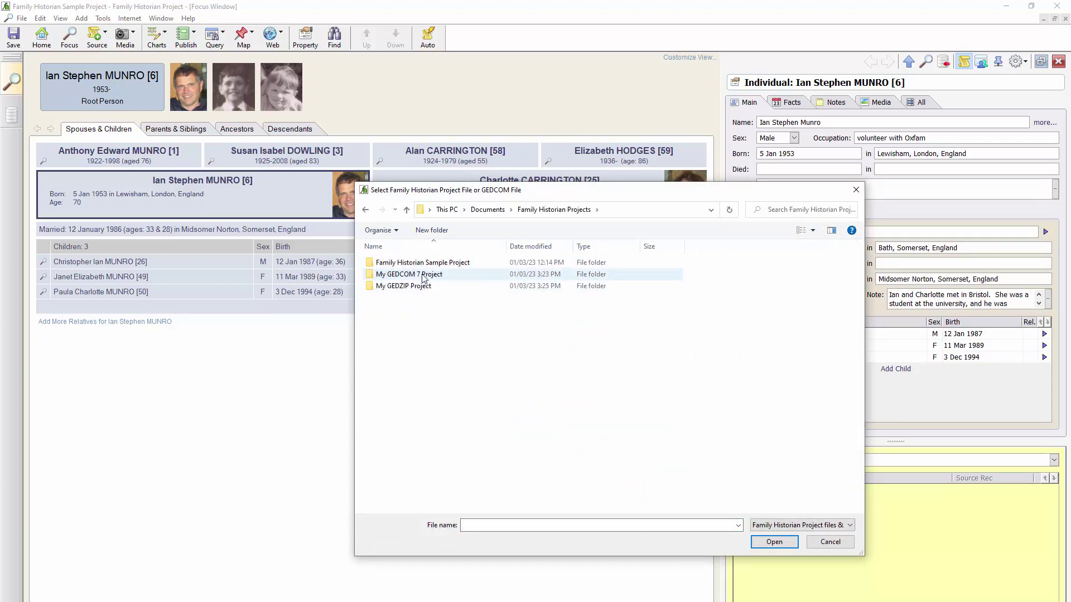
pyautogui.doubleClick(403, 286)
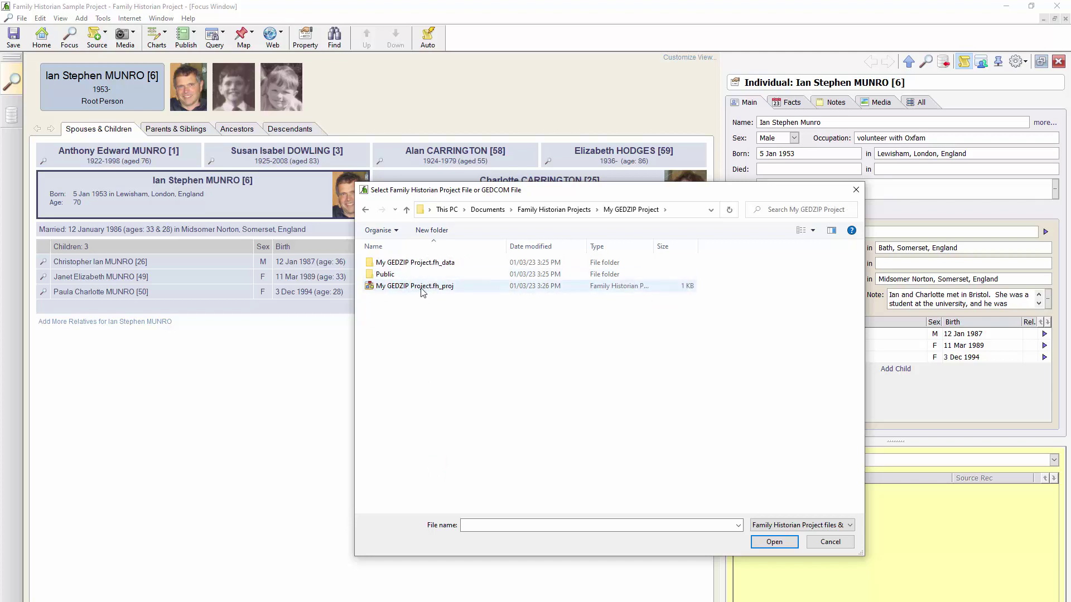
pyautogui.click(419, 289)
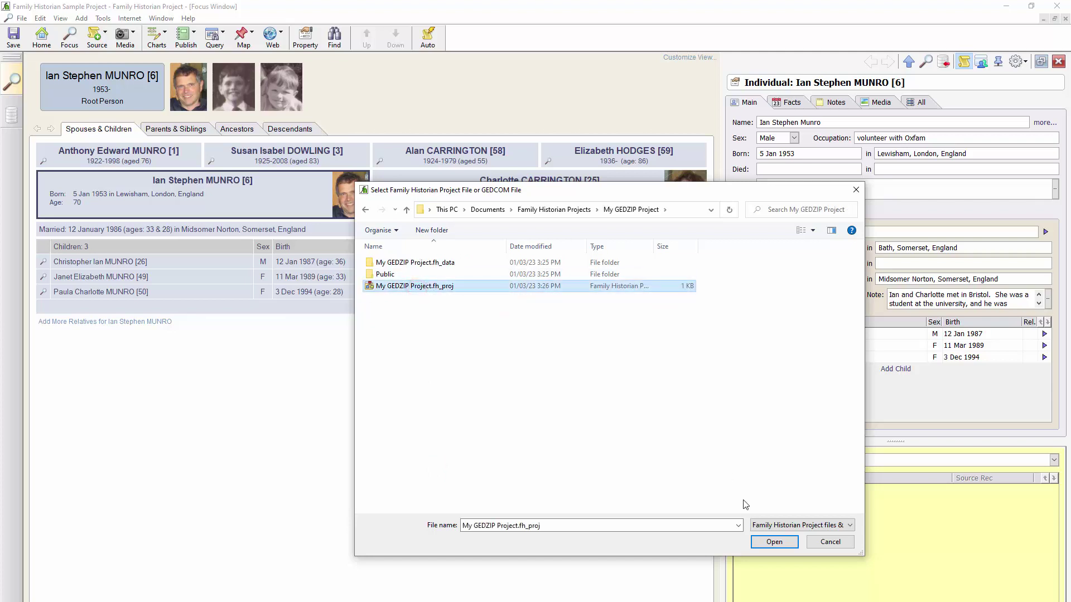
# Open My GEDZIP Project, accept the suggested candidate matches, and cancel the Null Merge preview
pyautogui.click(786, 546)
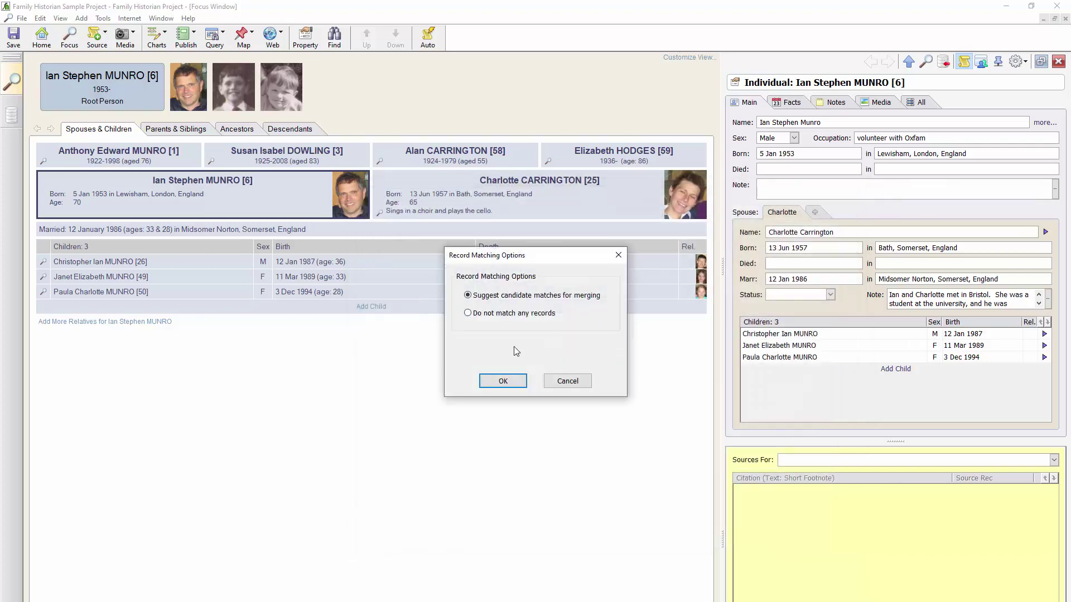
pyautogui.click(502, 381)
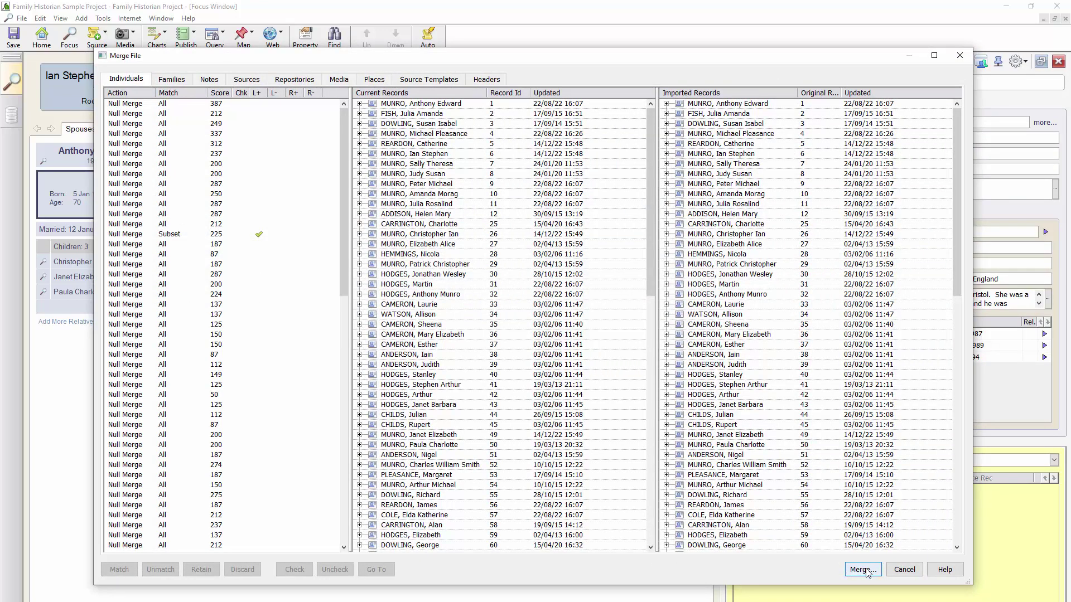
pyautogui.click(904, 570)
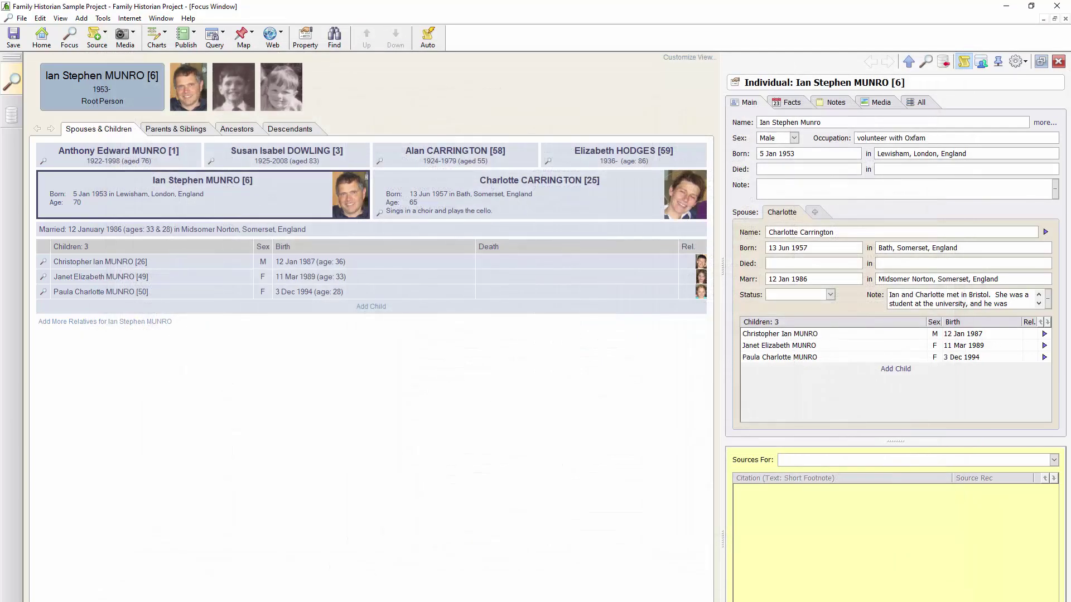